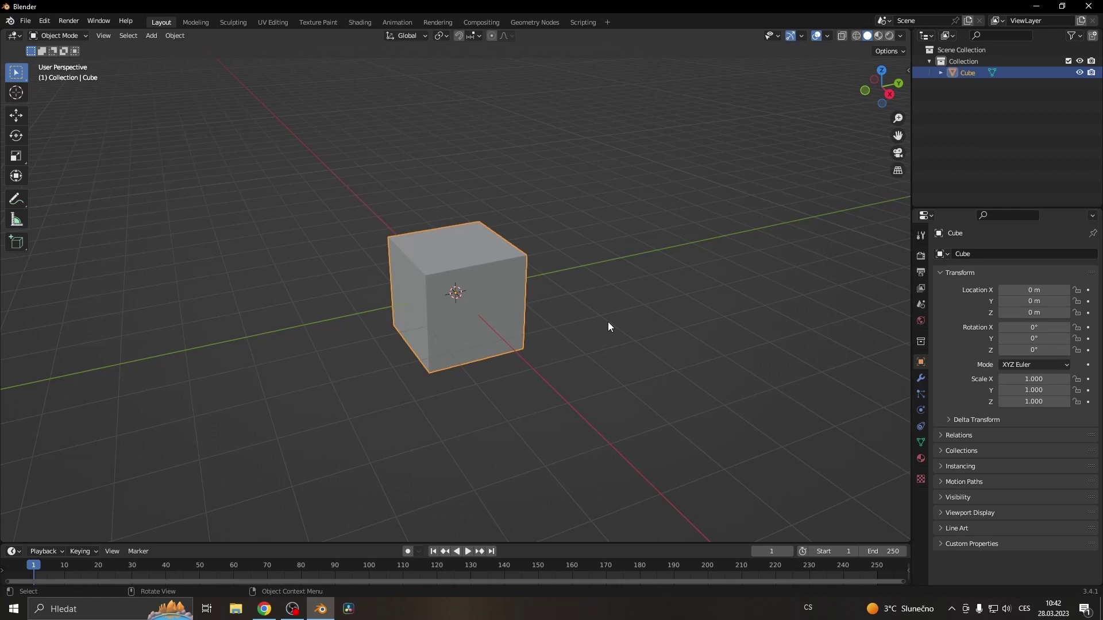
Show the Cube's modifier properties and bring up the Add Modifier menu.
click(920, 378)
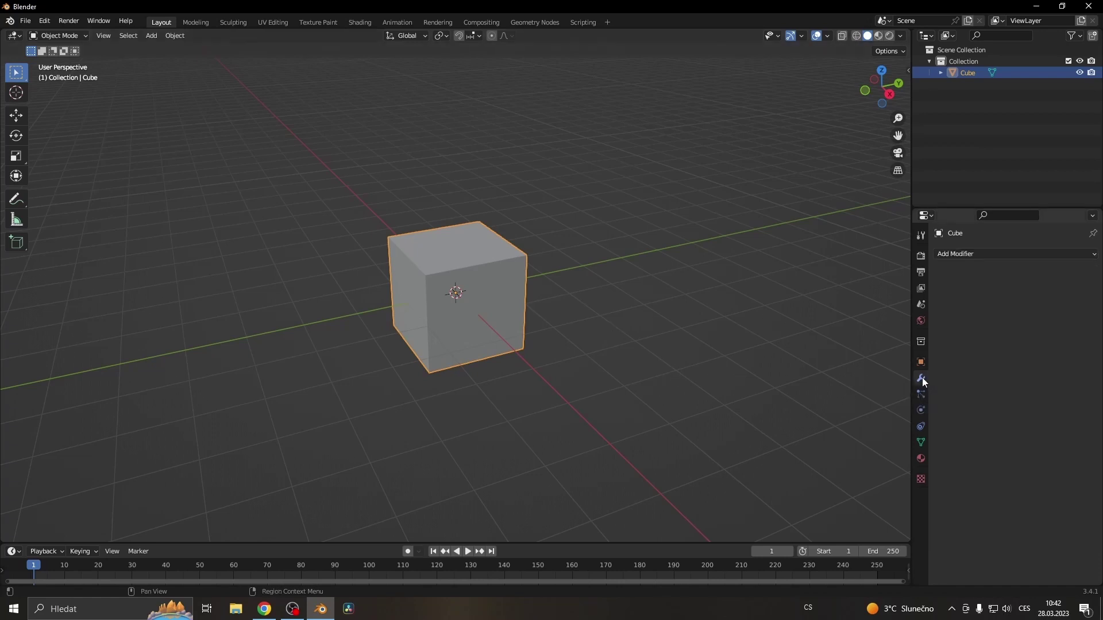
click(963, 257)
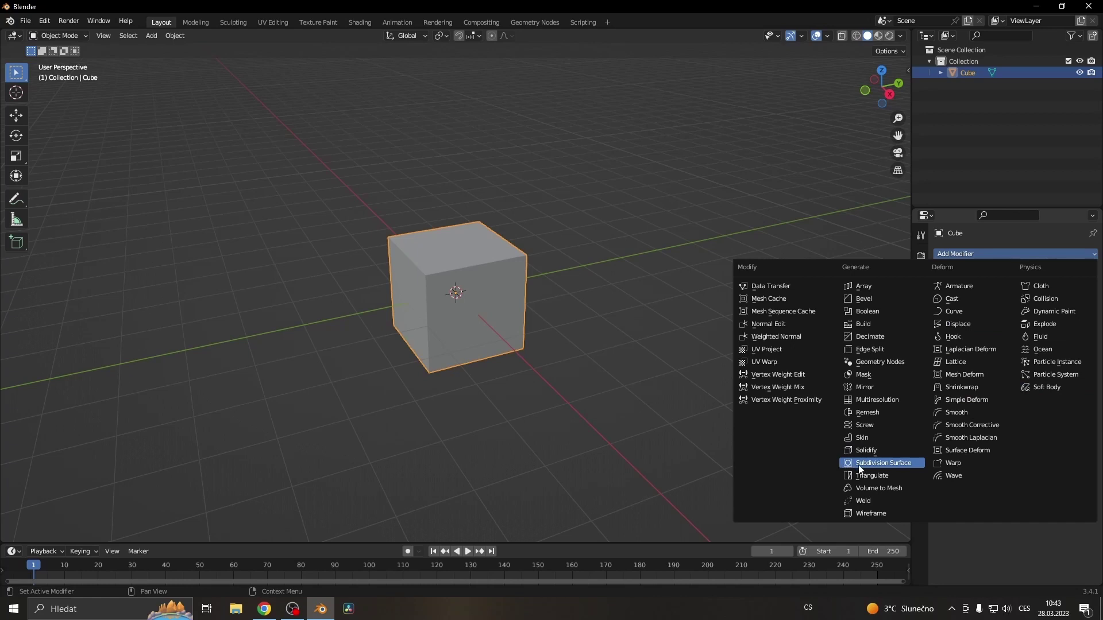
Add a Subdivision Surface modifier to the cube and rename it 'aaa'.
click(878, 465)
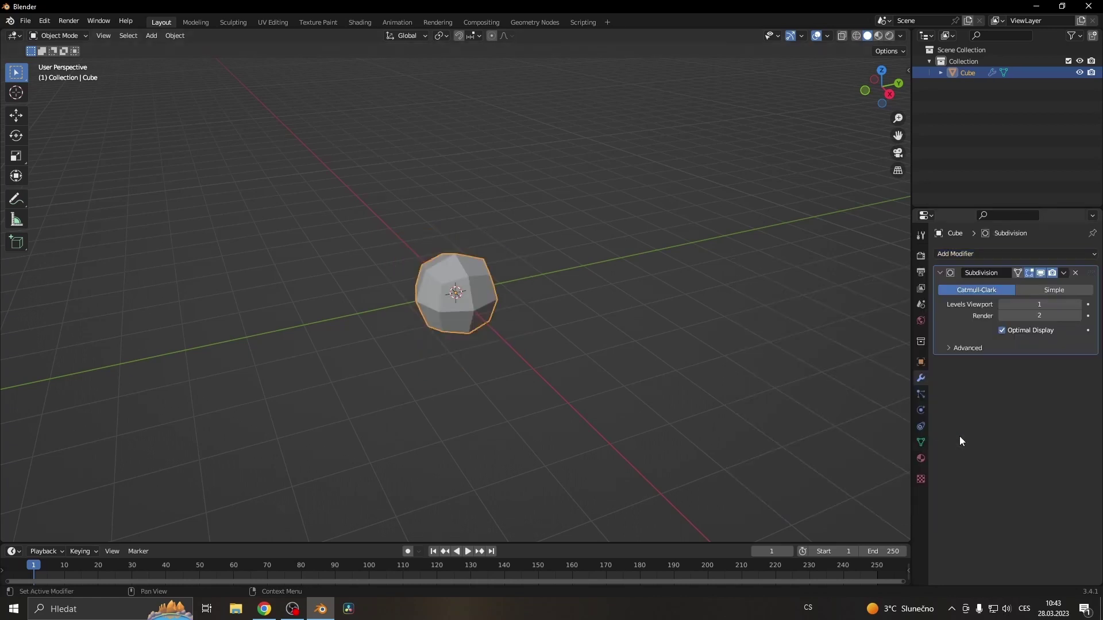
click(981, 274)
text(aaa)
key(Return)
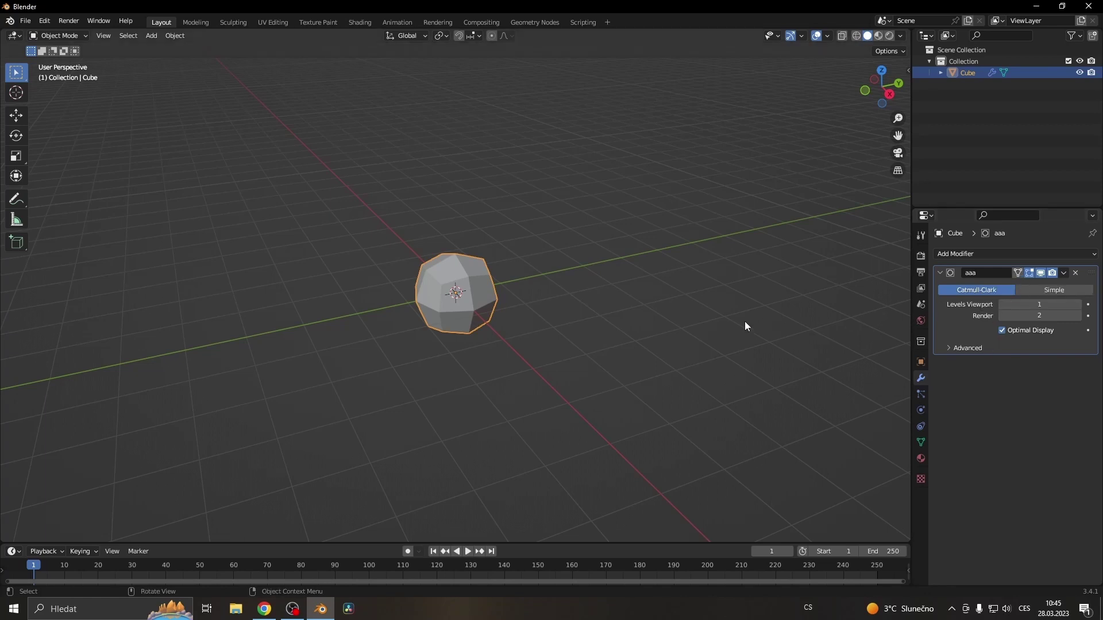
Enter Edit Mode and try the modifier's On Cage display from a side view.
key(Tab)
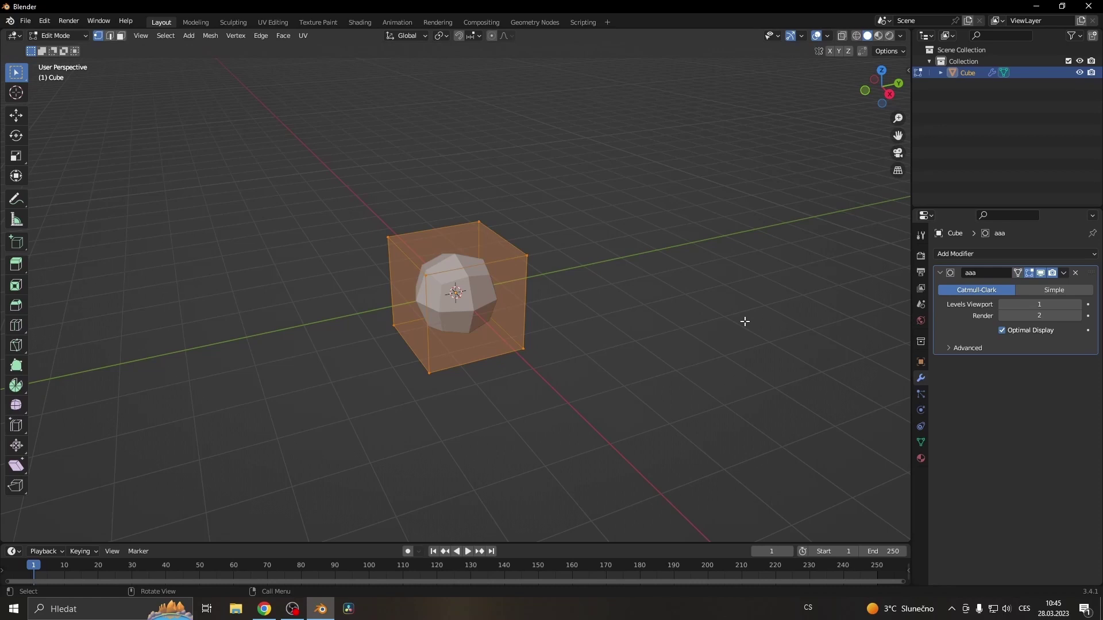
scroll(727, 332, up, 3)
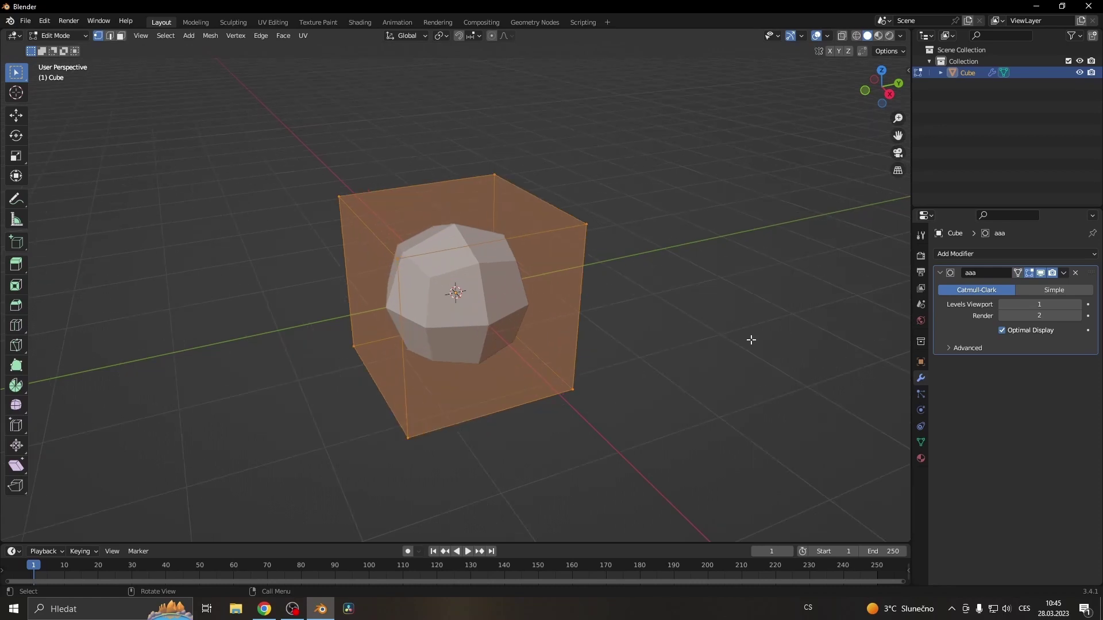
click(1017, 274)
scroll(707, 344, up, 2)
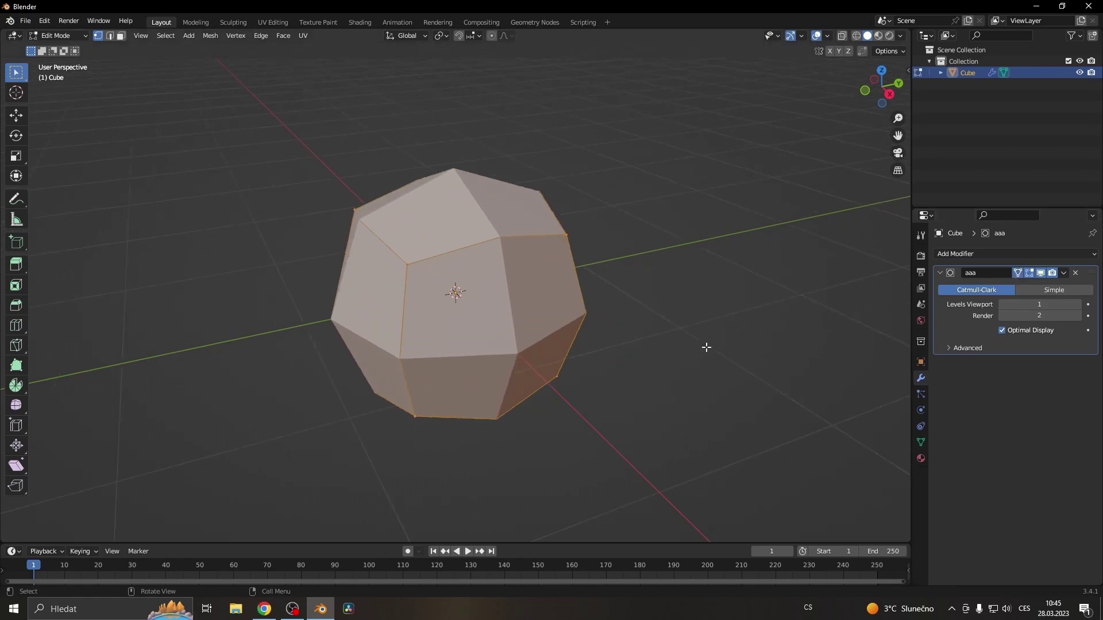
right_click(662, 350)
alt+middle_drag(695, 360, 626, 359)
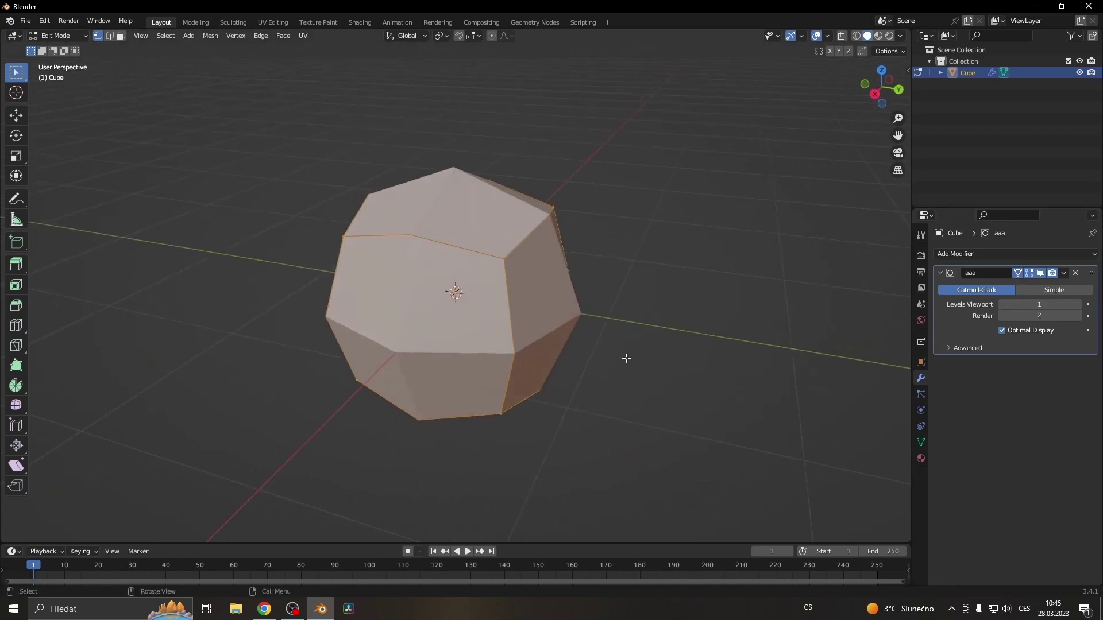
click(1020, 275)
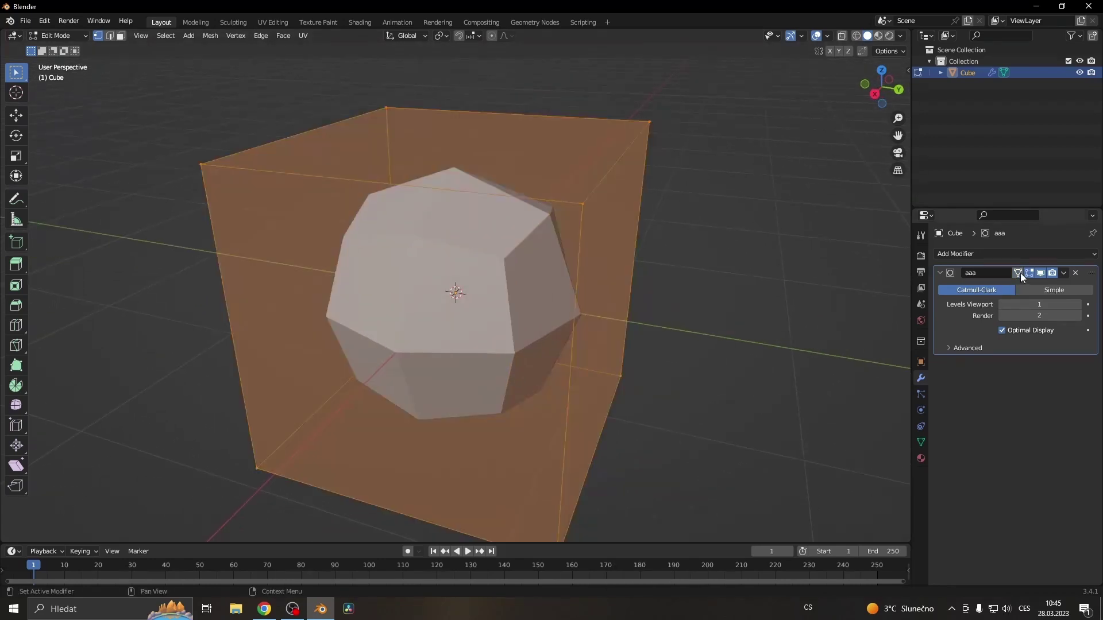
click(1020, 273)
click(1020, 273)
Select the cube's right face and push it outward along Y with Move.
click(633, 277)
scroll(638, 310, down, 3)
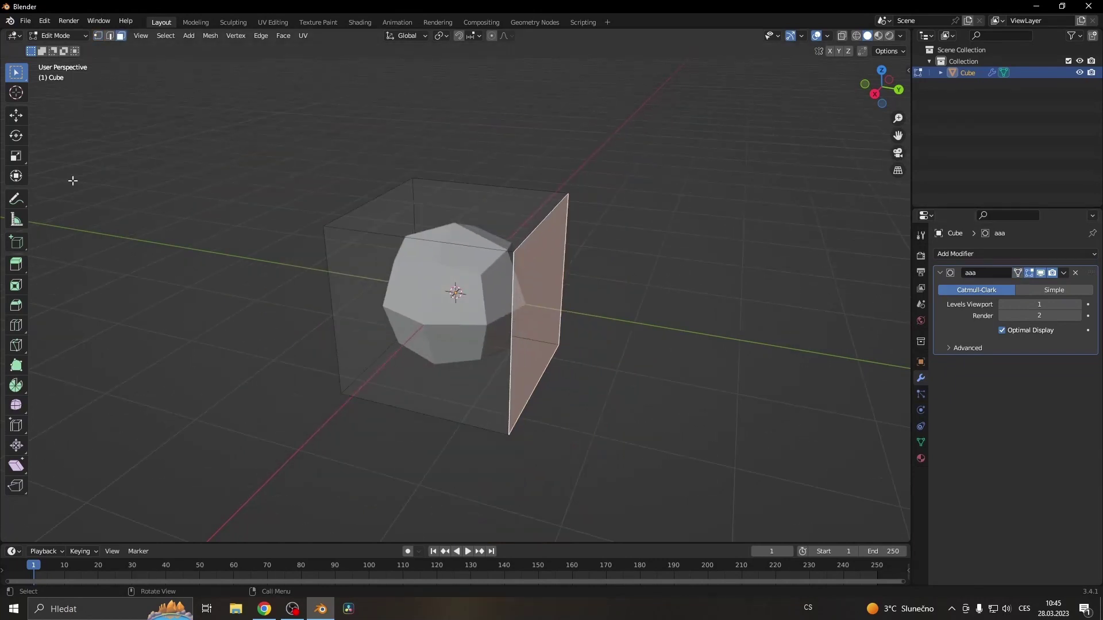
click(15, 115)
drag(589, 314, 636, 297)
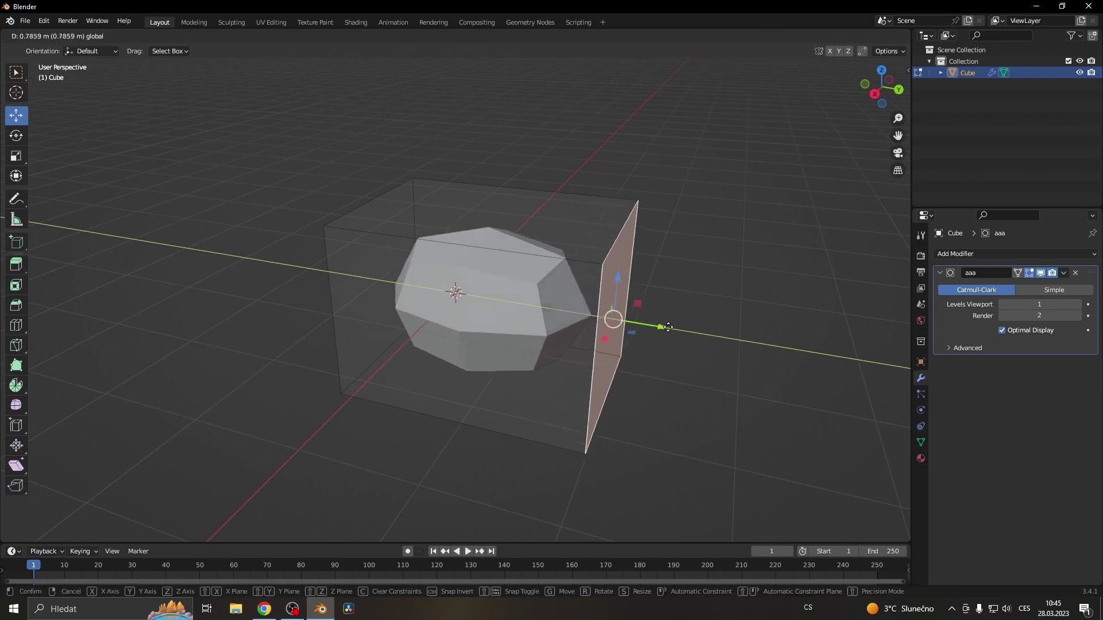
click(636, 297)
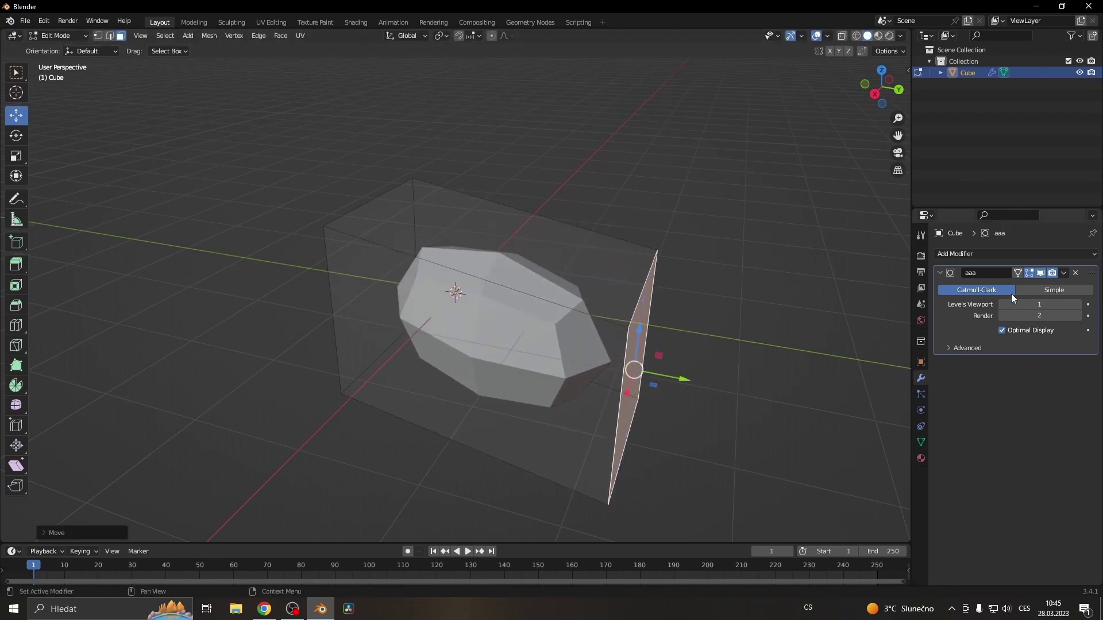
Toggle On Cage again and turn off the modifier's Edit Mode display.
click(1018, 273)
click(1018, 272)
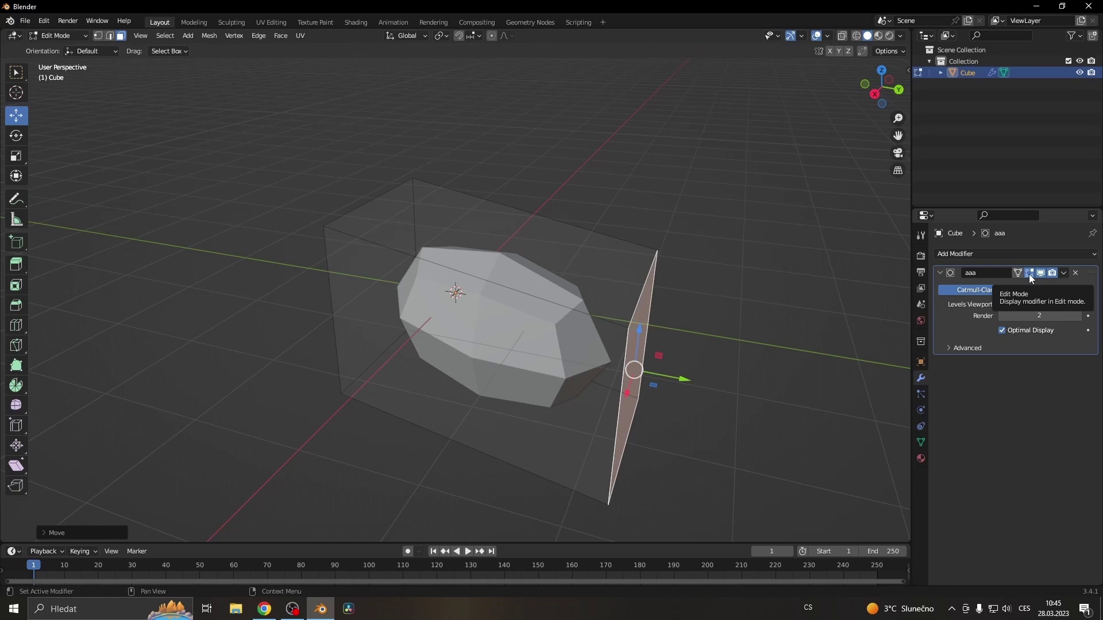
click(1029, 274)
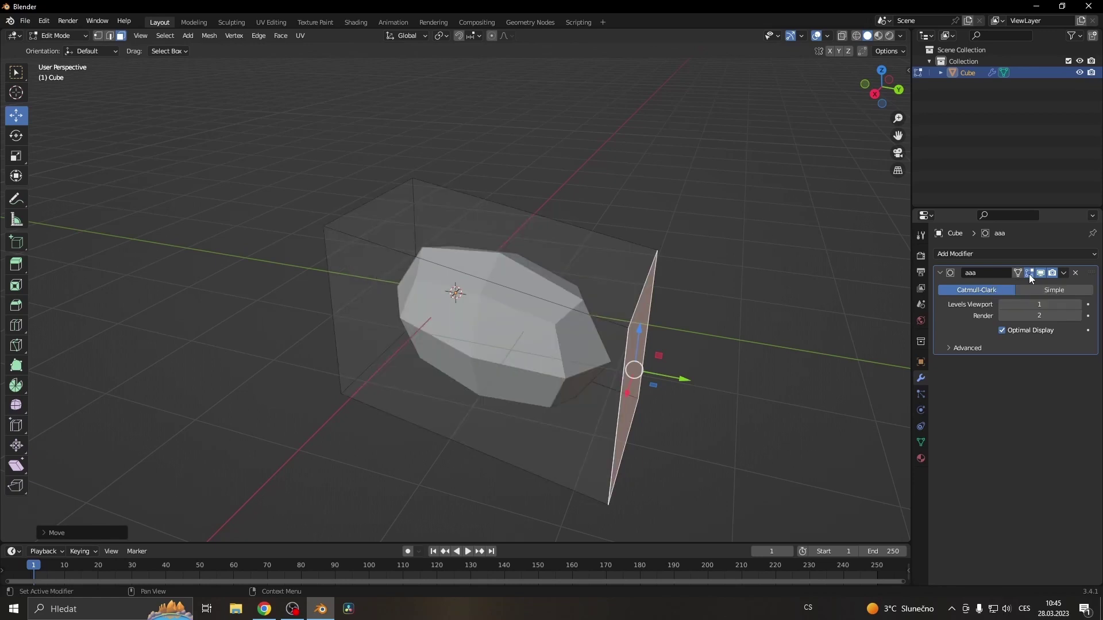
click(1028, 274)
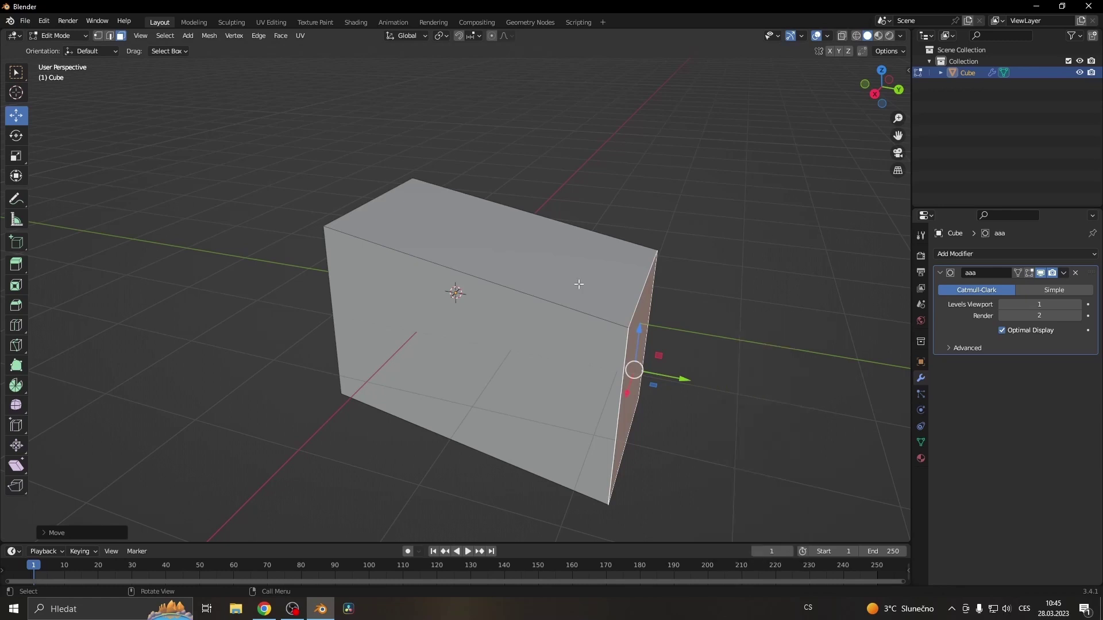
Re-enable aaa's Edit Mode display, flick Realtime off and on twice, and disable Render.
mouse_move(741, 327)
middle_down()
mouse_move(726, 315)
mouse_move(741, 316)
middle_up()
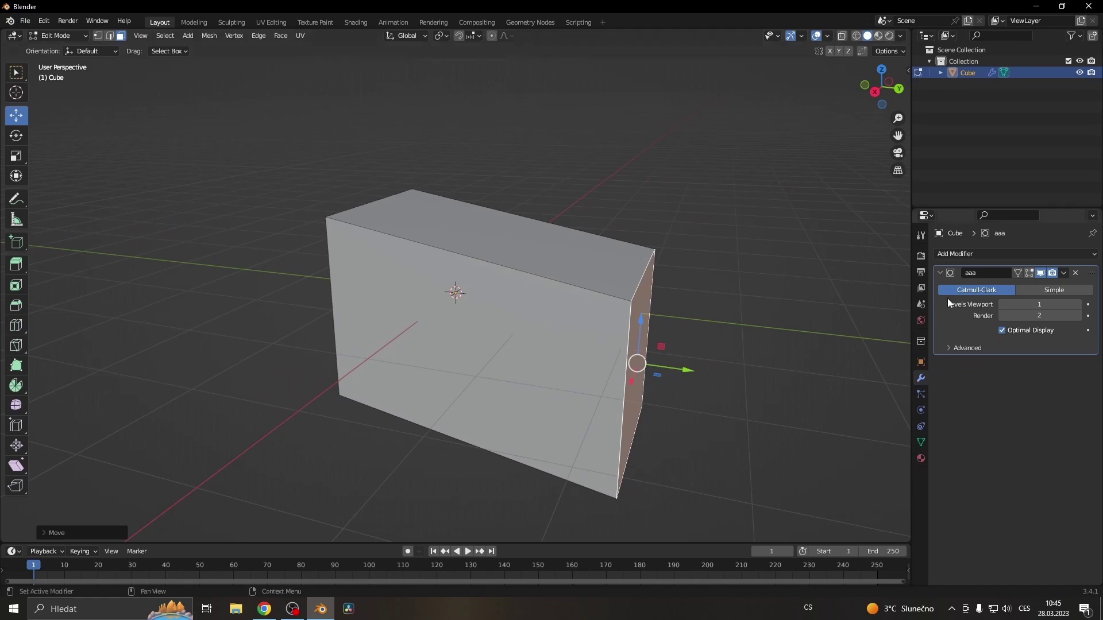
click(1027, 274)
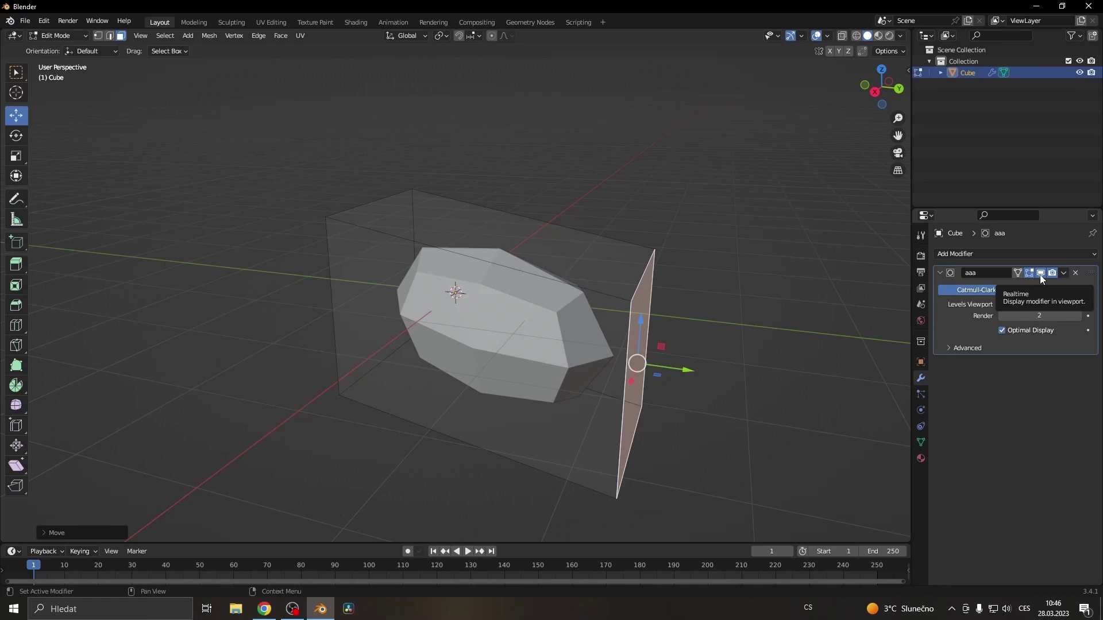
click(1040, 273)
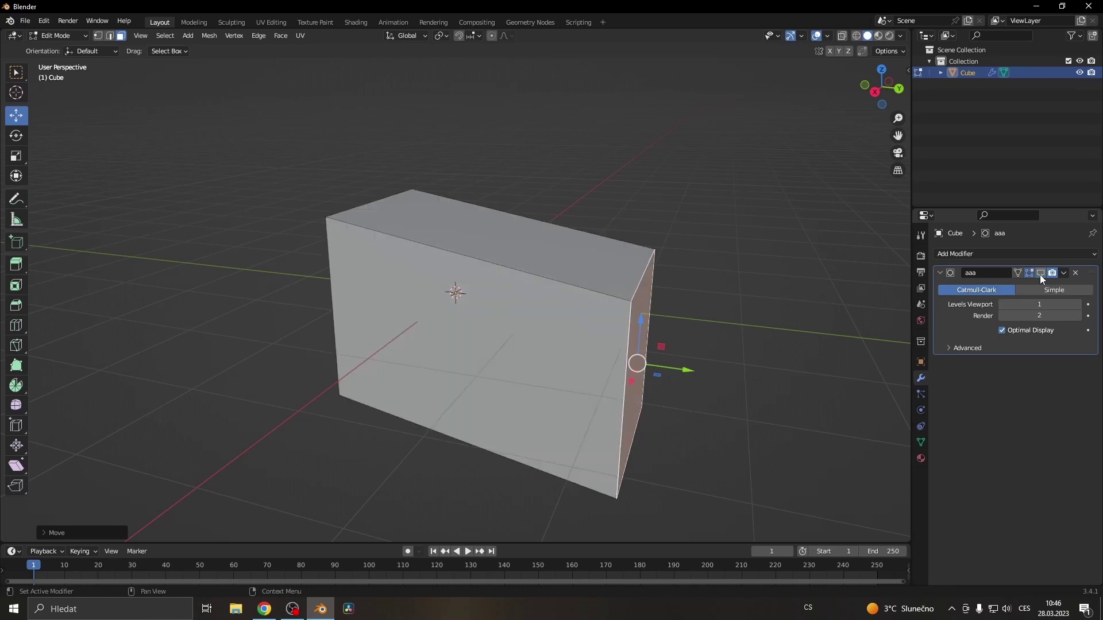
click(1040, 274)
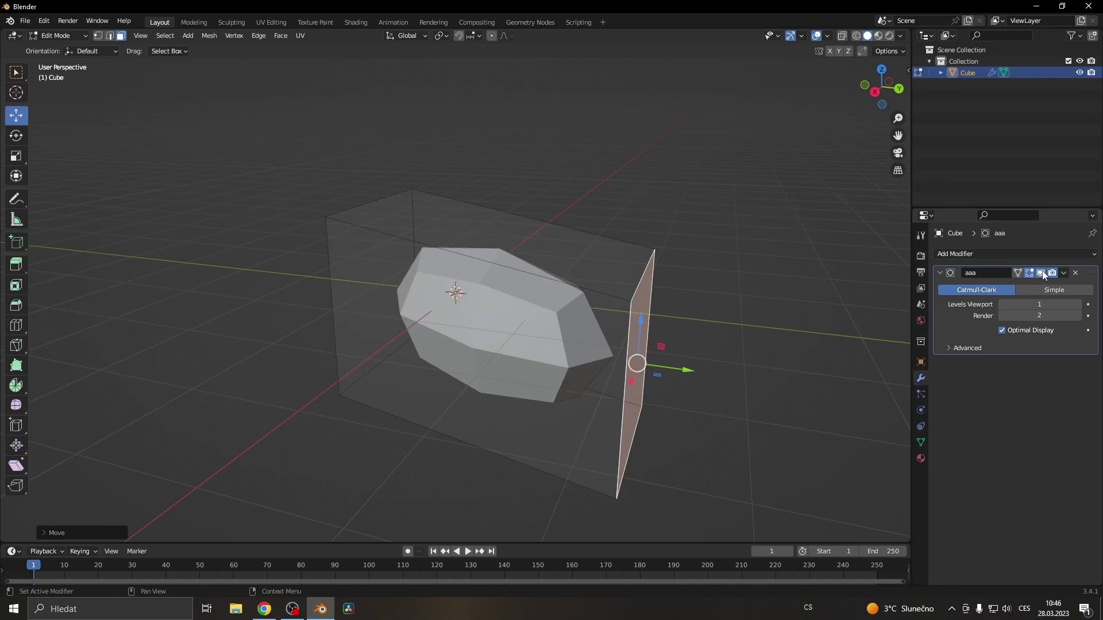
click(1041, 274)
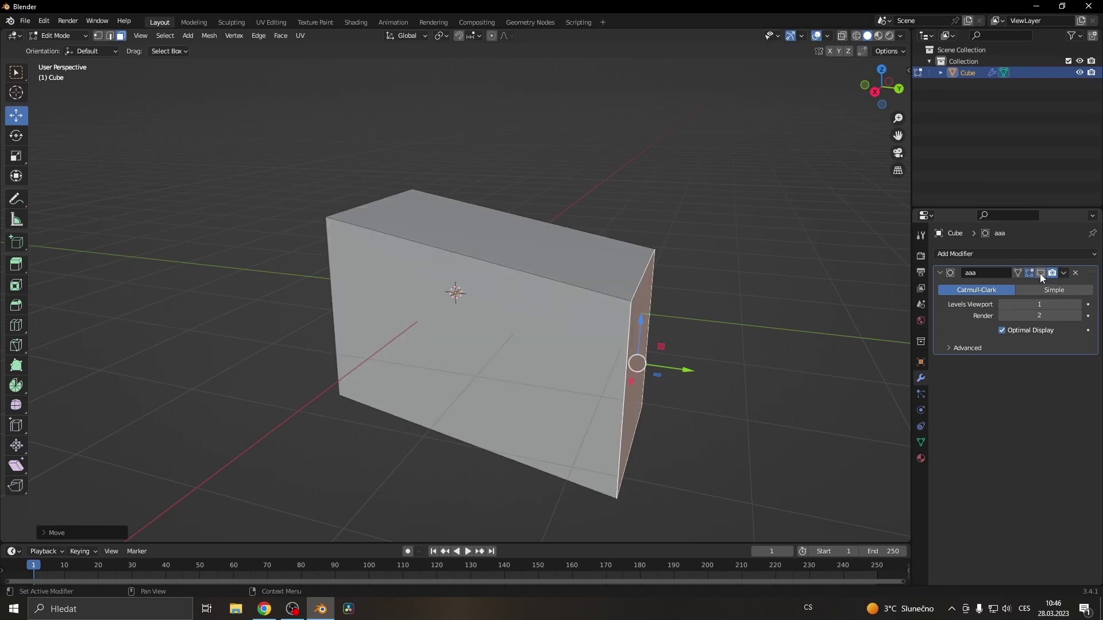
click(1041, 274)
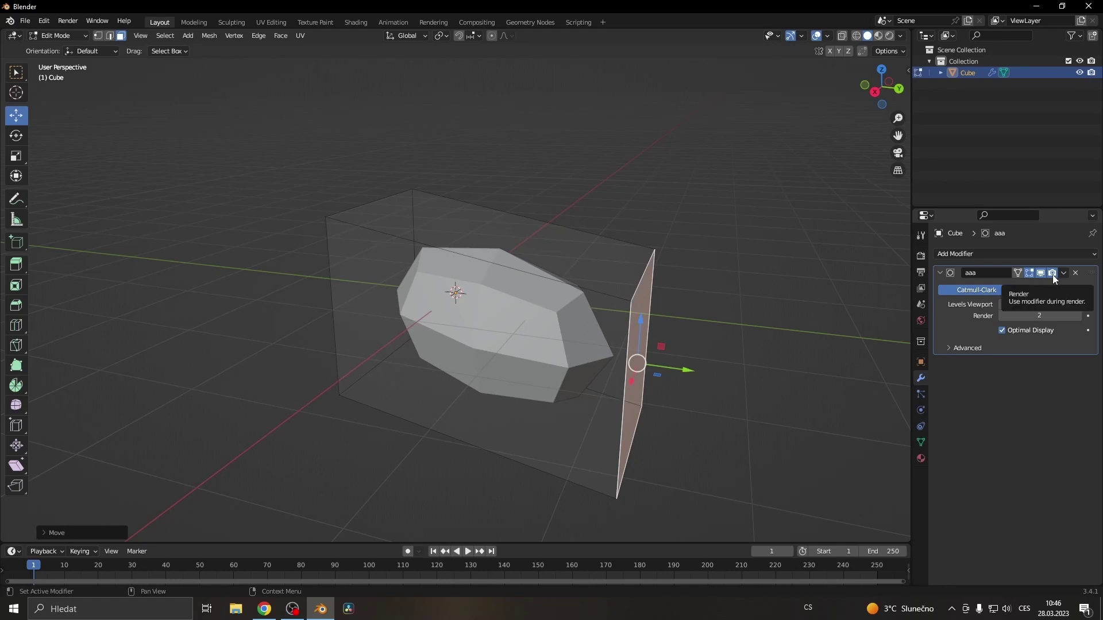
click(1052, 275)
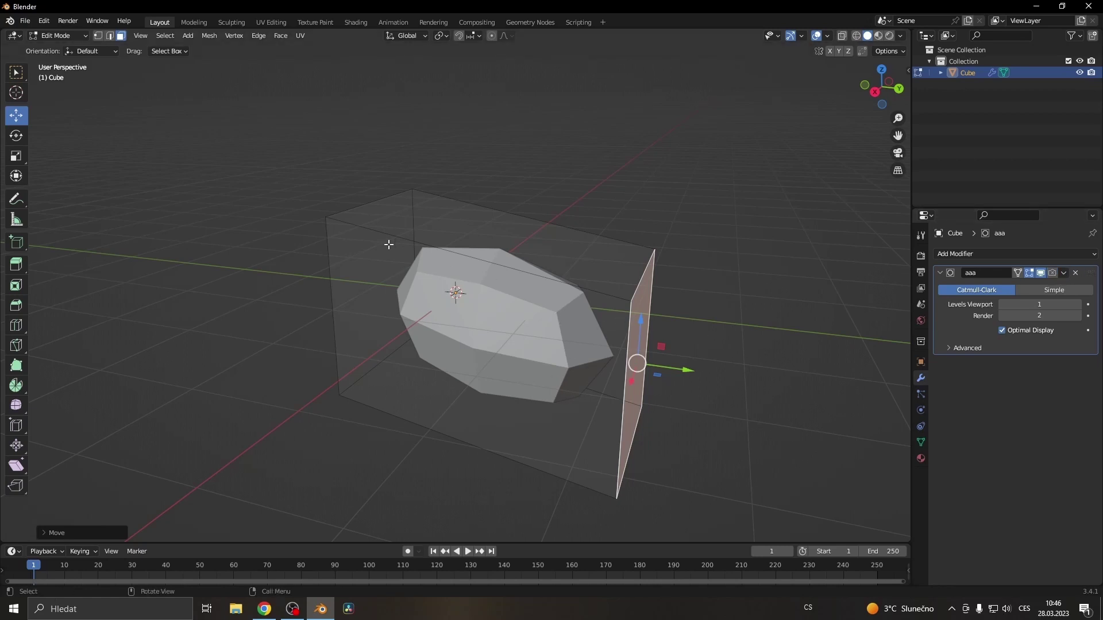
Inspect the face context menu and aaa's options dropdown, returning to Object Mode.
right_click(603, 409)
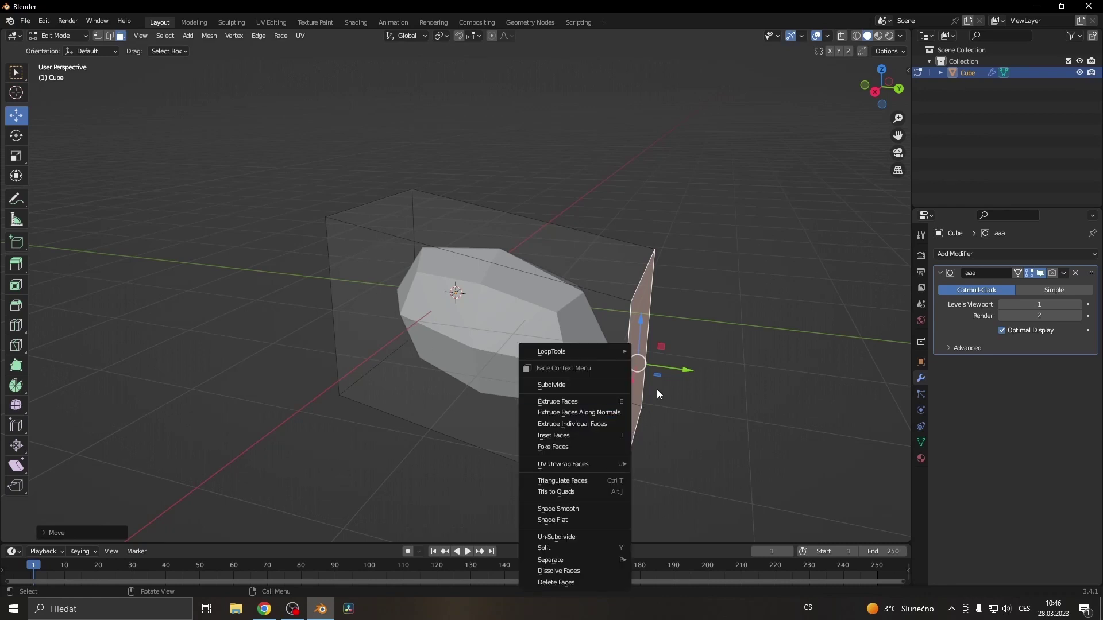
mouse_move(687, 436)
middle_down()
mouse_move(731, 414)
mouse_move(660, 429)
middle_up()
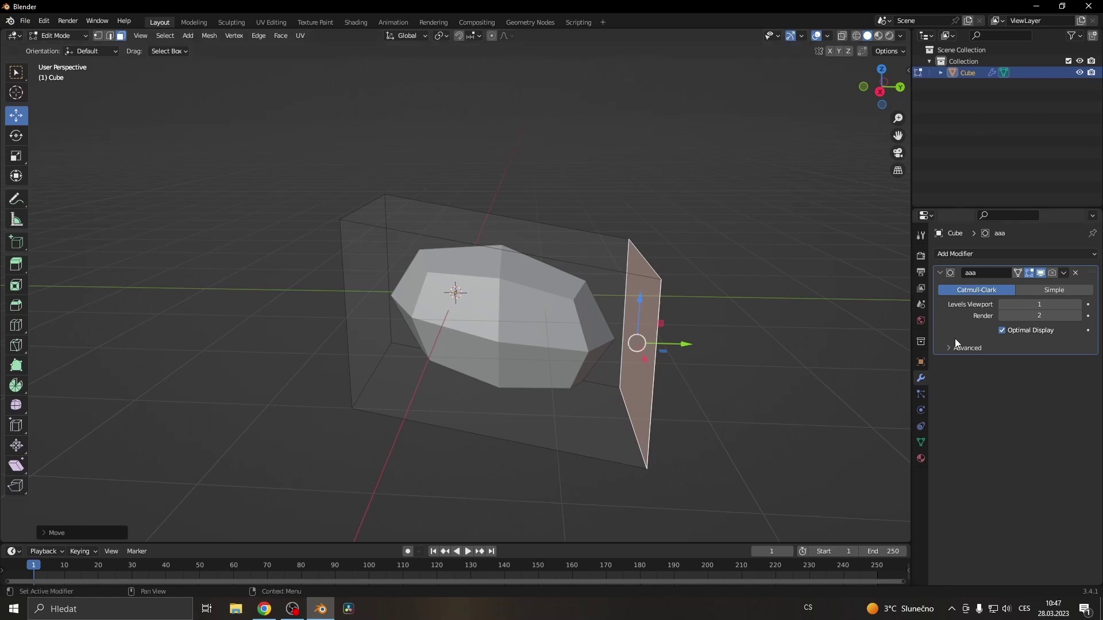
click(1064, 274)
key(Tab)
click(1067, 274)
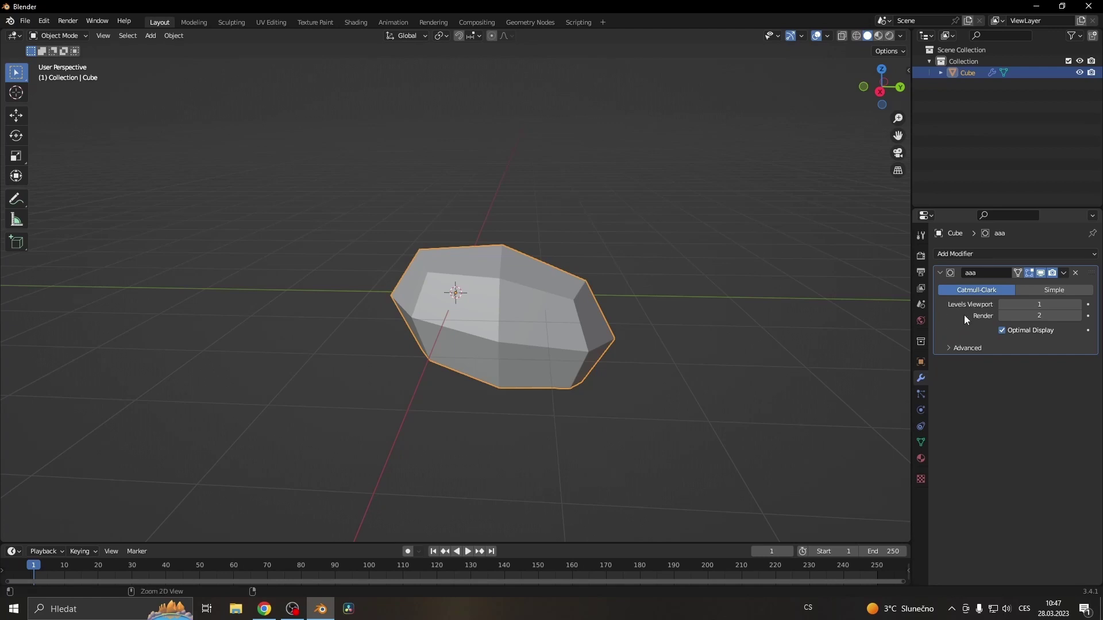
key(ctrl+a)
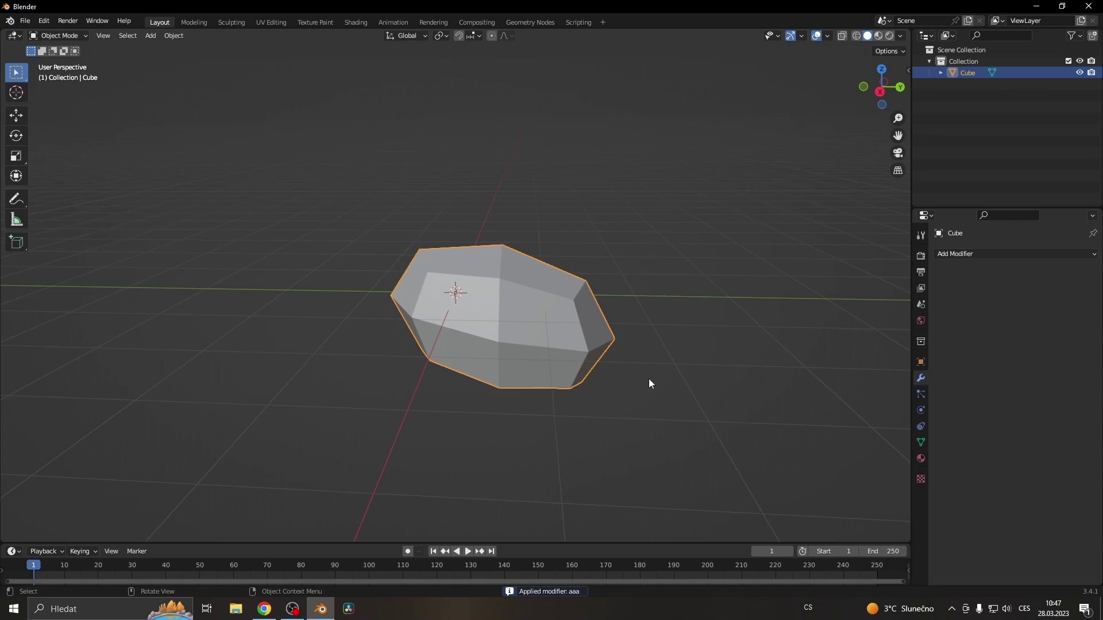
key(ctrl+z)
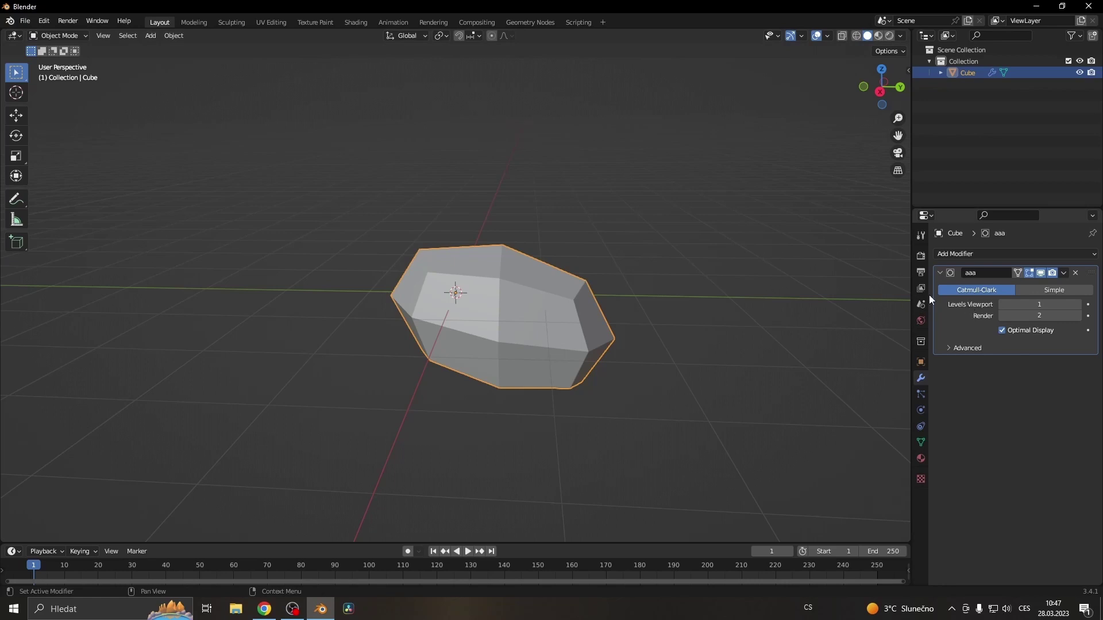
In Sculpting, check the brush radius and strength settings and choose the Grab brush.
click(239, 23)
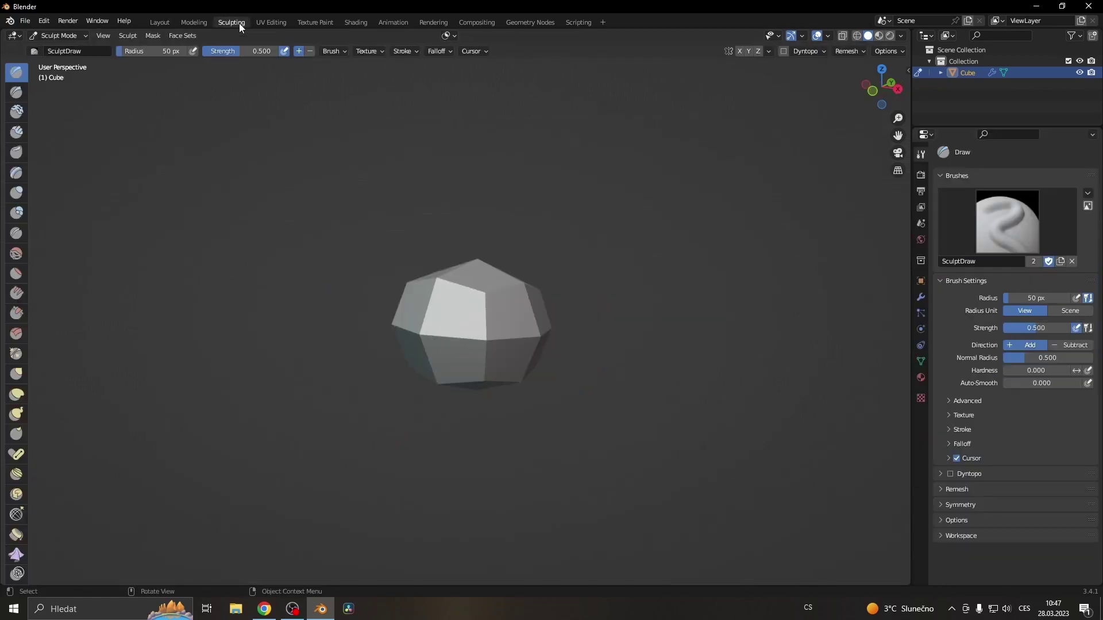
scroll(487, 428, up, 2)
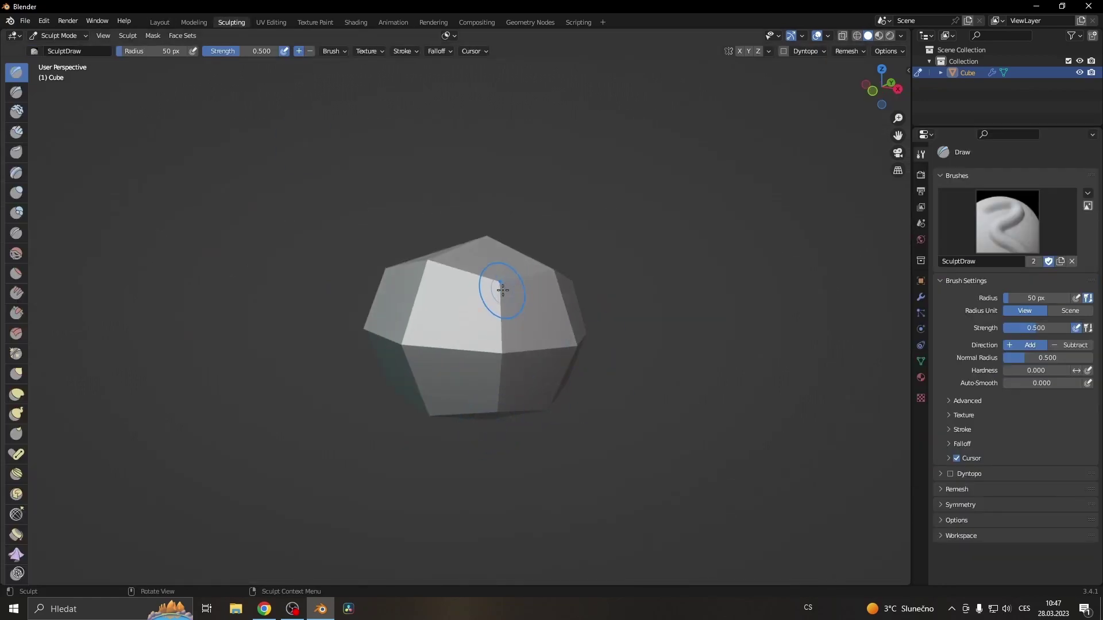
right_click(527, 368)
right_click(571, 288)
mouse_move(572, 288)
middle_down()
mouse_move(690, 331)
mouse_move(610, 352)
middle_up()
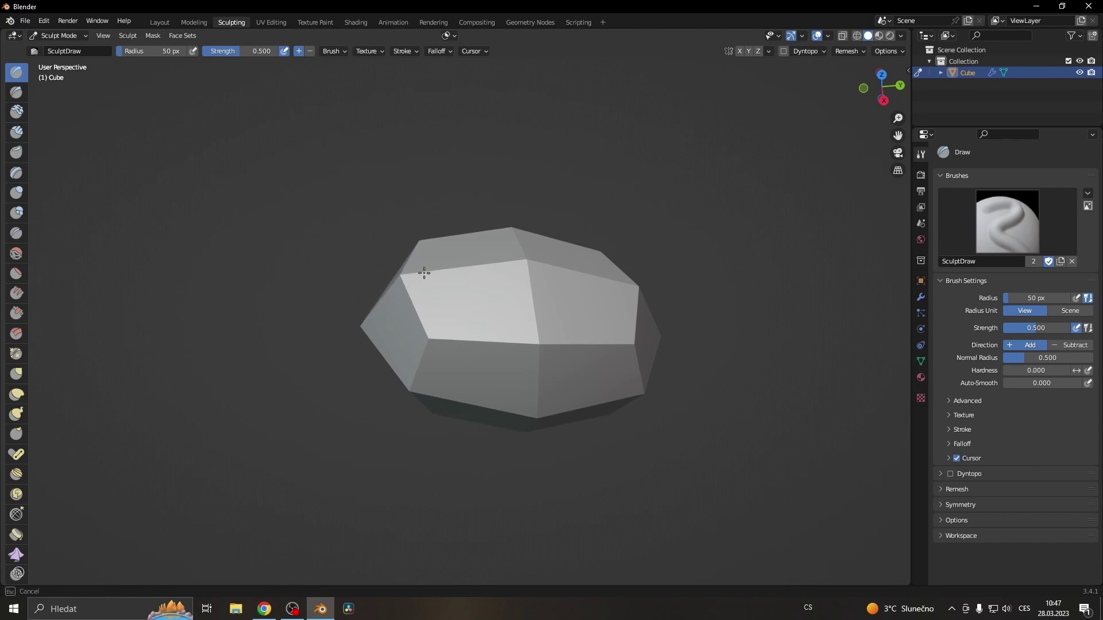
click(16, 375)
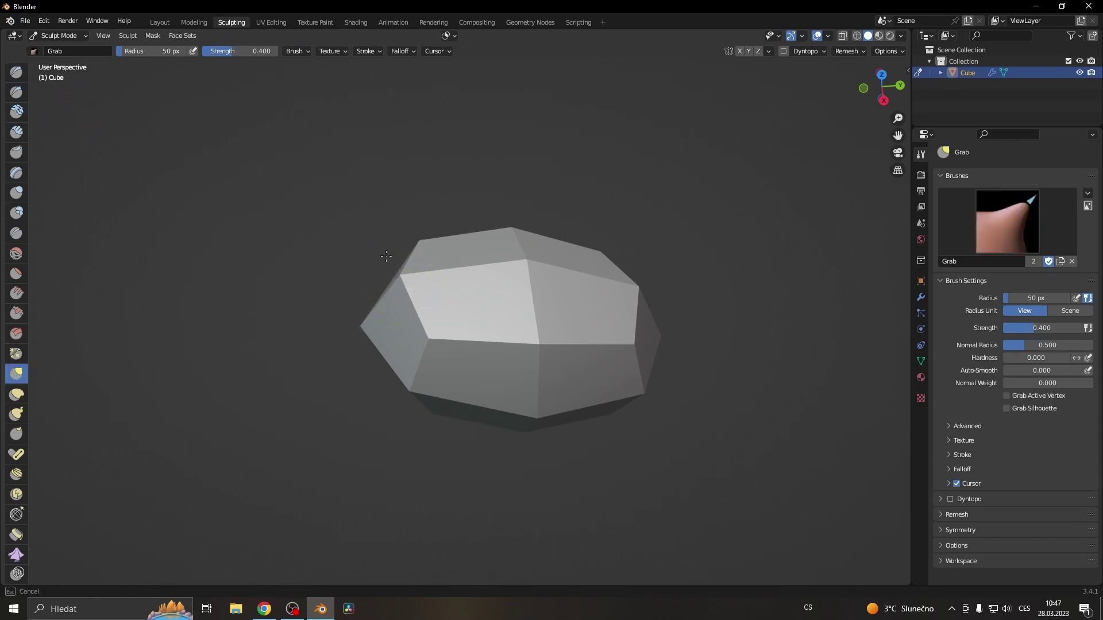
drag(634, 289, 634, 289)
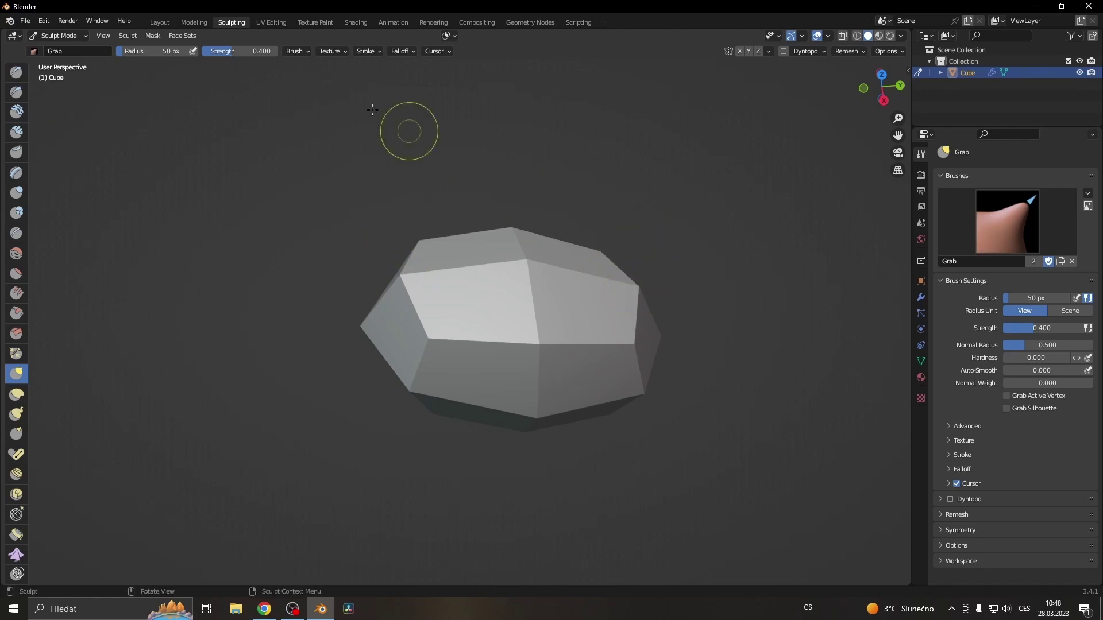
Back in Layout, apply the aaa modifier with Ctrl+A and select the rock cube.
click(154, 23)
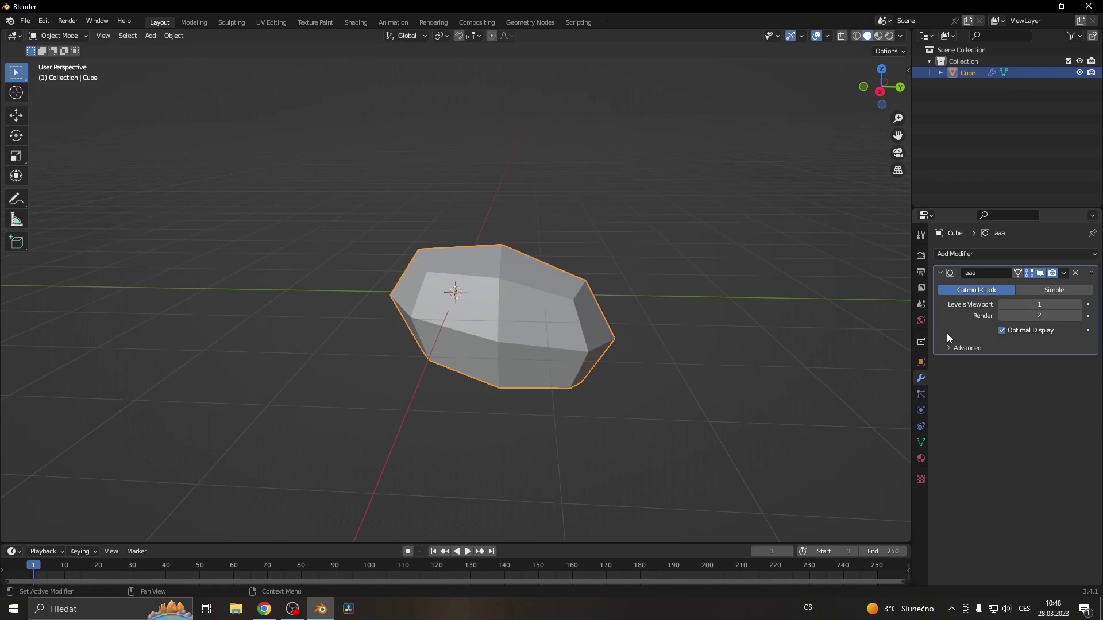
key(ctrl+a)
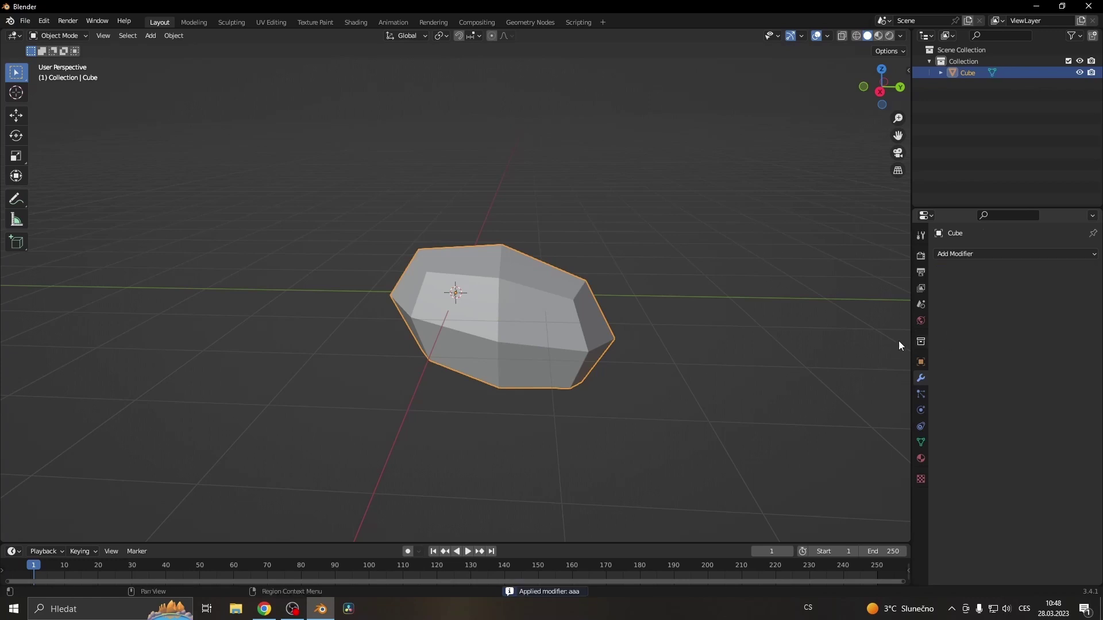
click(671, 374)
click(533, 326)
Grab-sculpt the left, lower-left front and upper-right corners, then return to Layout.
click(231, 23)
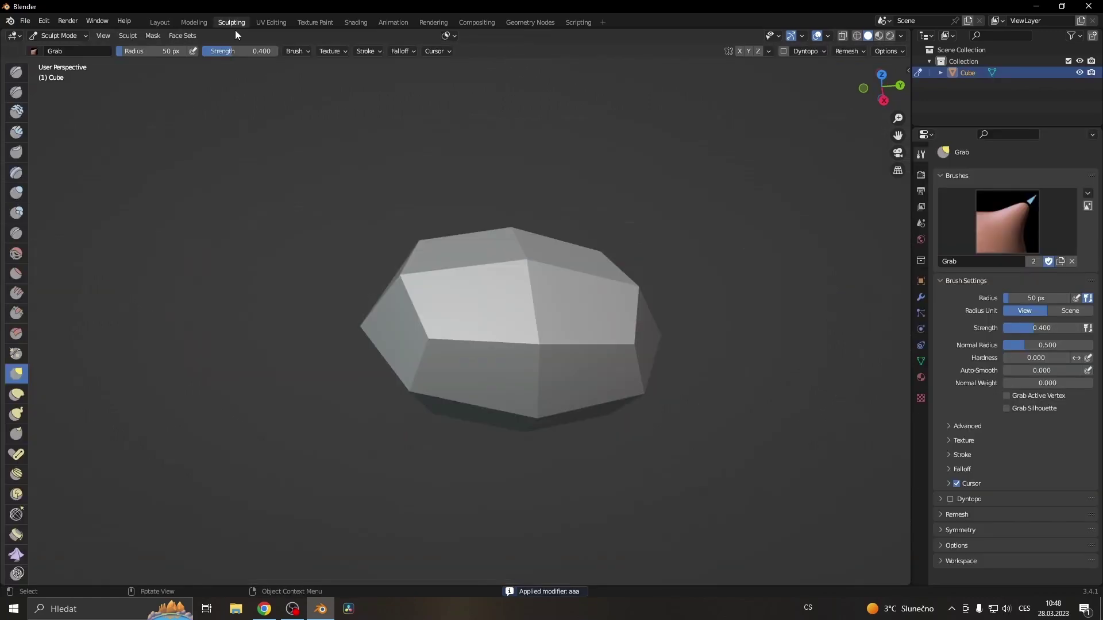
drag(371, 278, 298, 237)
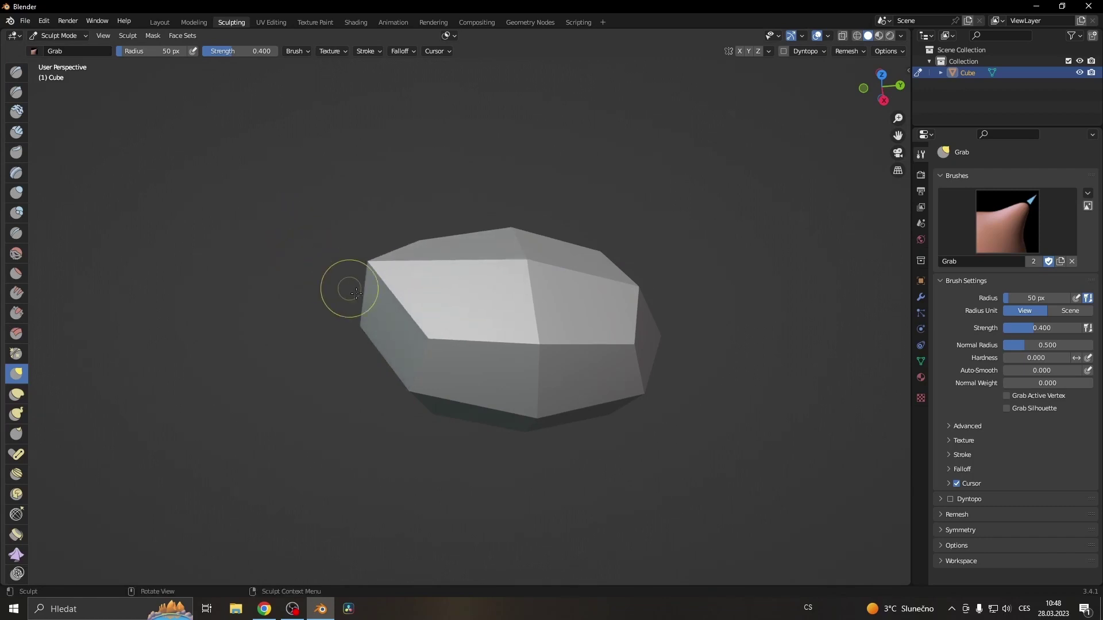
mouse_move(430, 334)
mouse_down()
mouse_move(395, 428)
mouse_move(413, 279)
mouse_up()
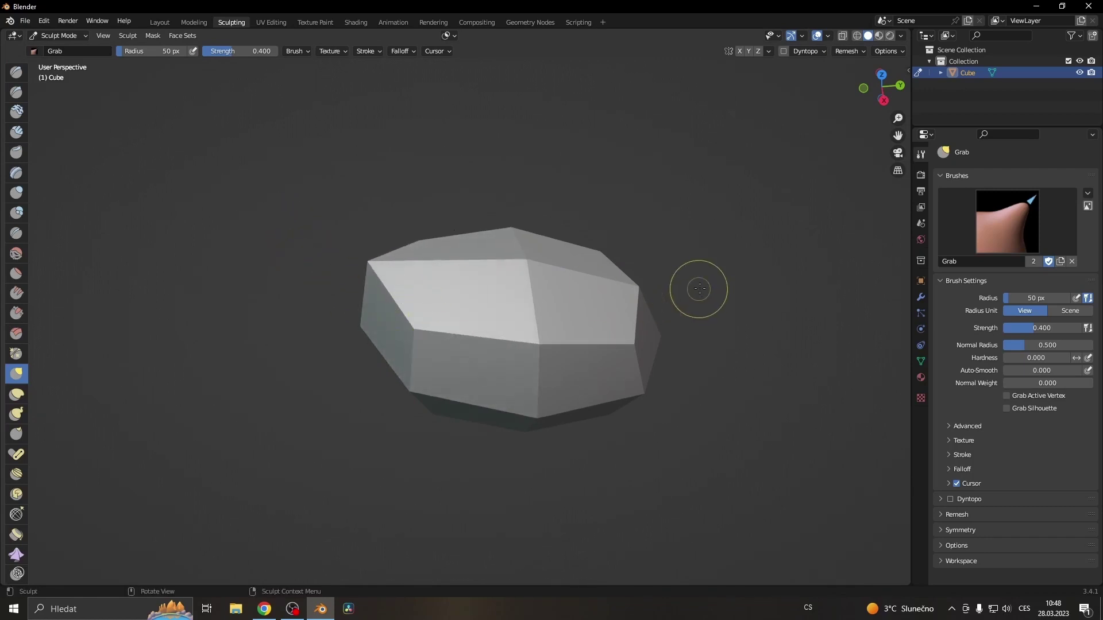
mouse_move(638, 285)
mouse_down()
mouse_move(582, 268)
mouse_move(563, 300)
mouse_up()
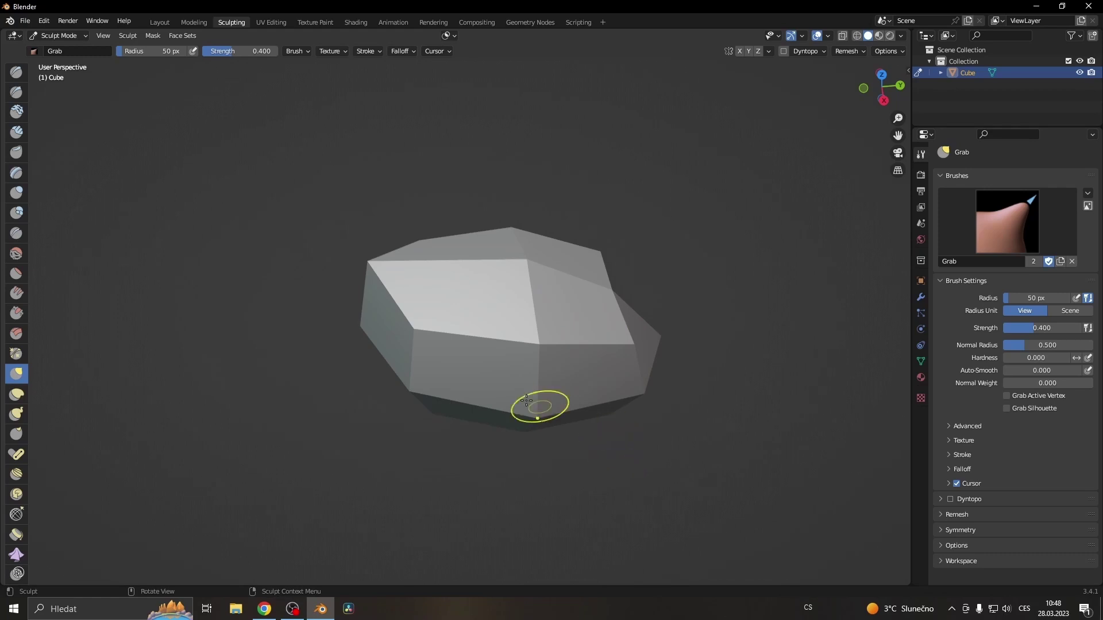
click(159, 23)
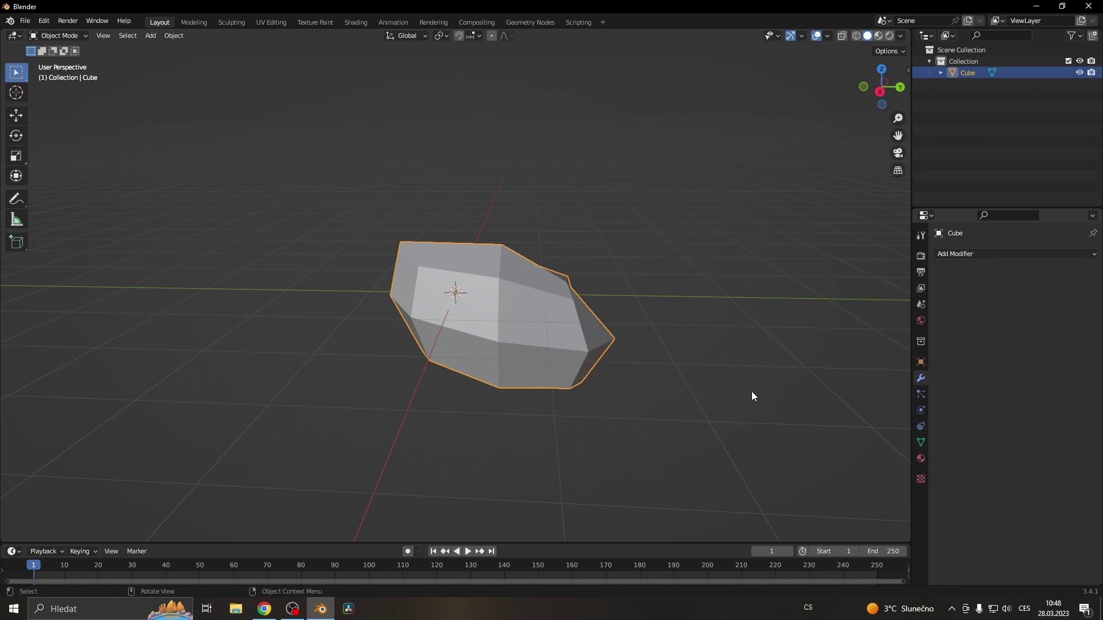
Undo the sculpting and the apply, then duplicate the aaa modifier and delete the copy.
key(ctrl+z)
key(ctrl+z)
key(ctrl+z)
key(ctrl+z)
key(ctrl+z)
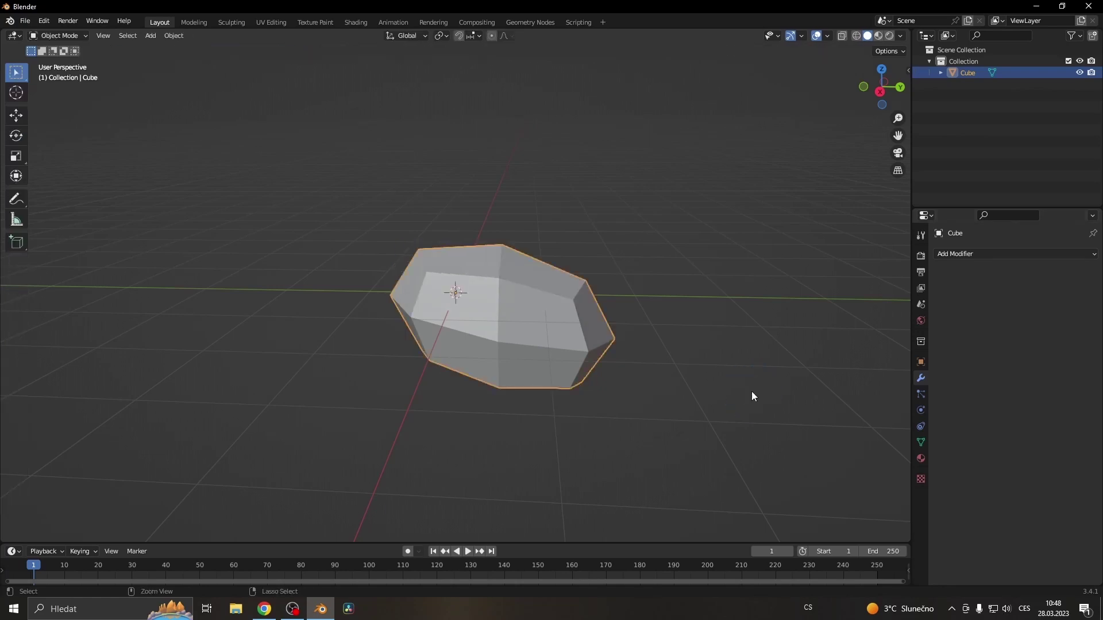
key(ctrl+1)
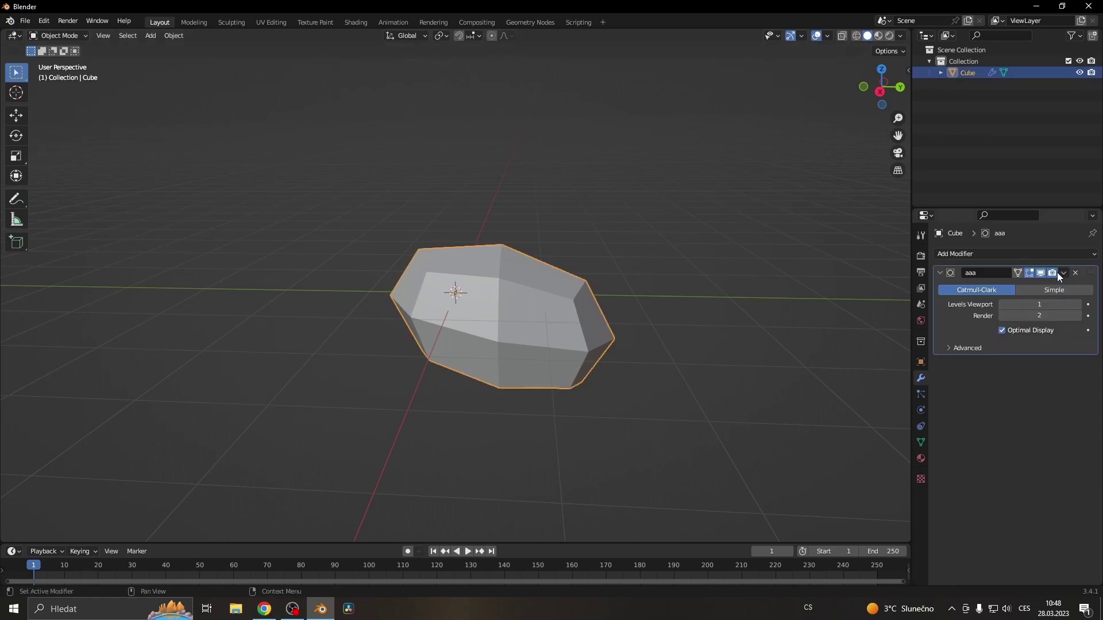
click(1062, 273)
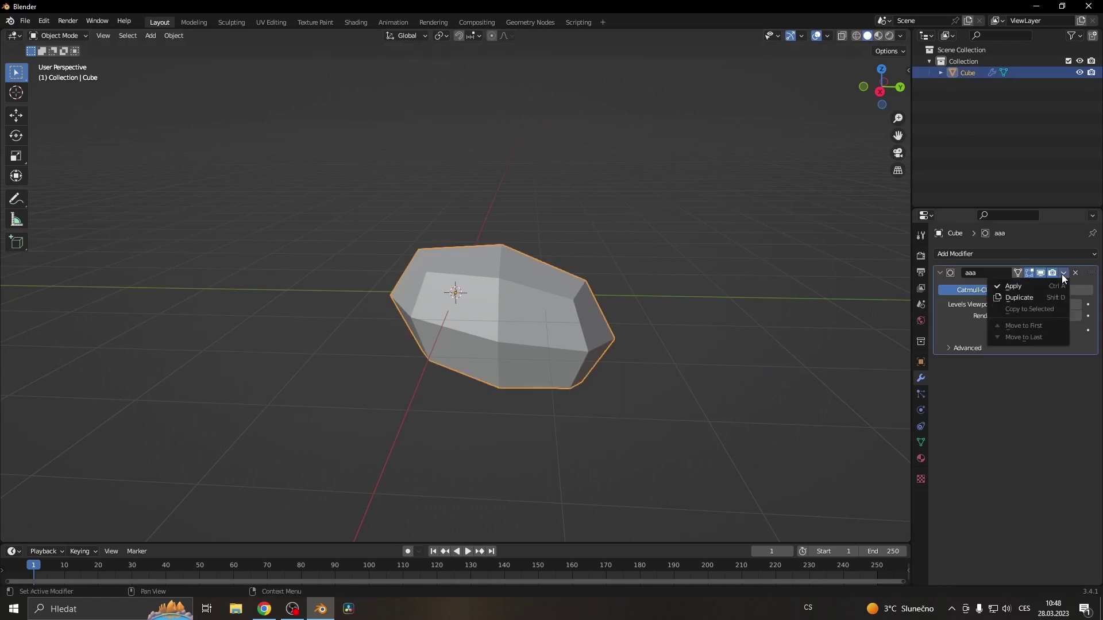
click(1021, 301)
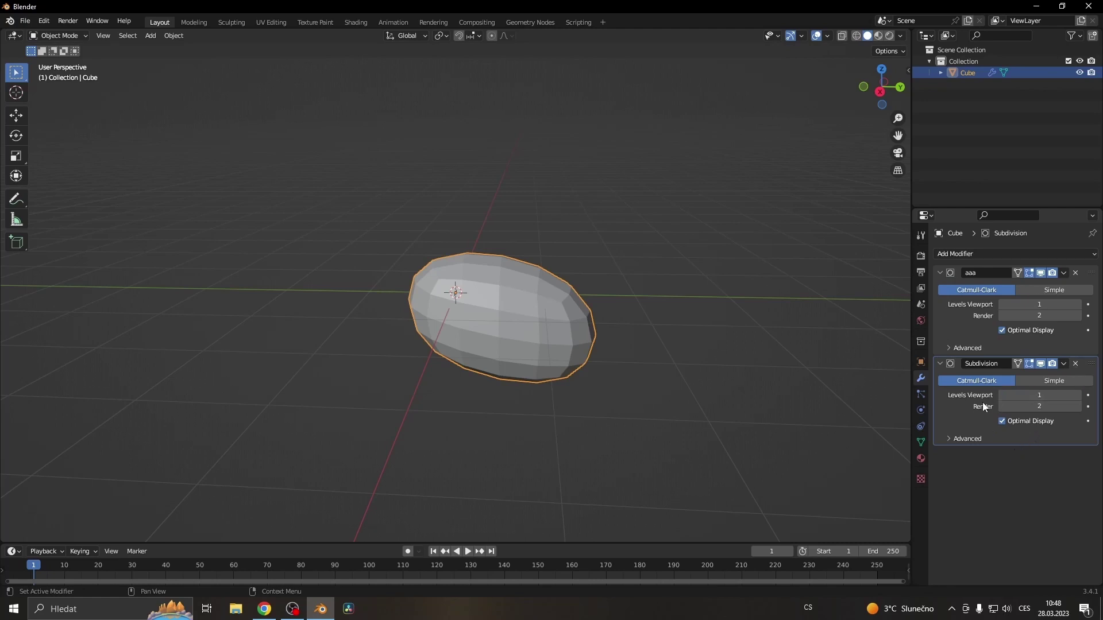
click(1075, 364)
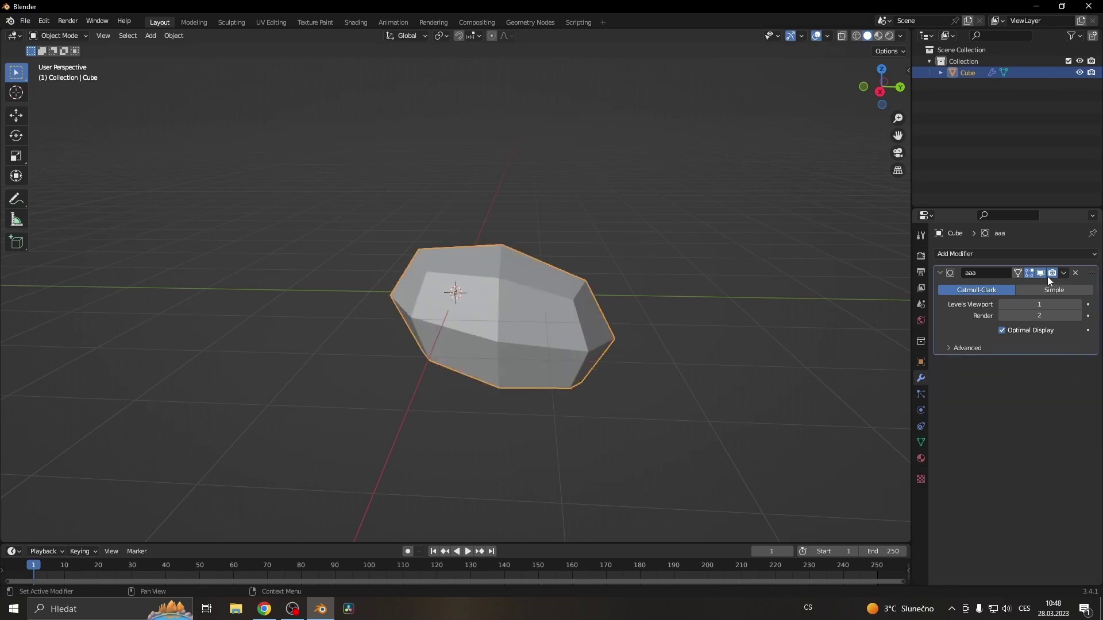
Add a new cube left of the rock, then select it with the rock active.
key(shift+a)
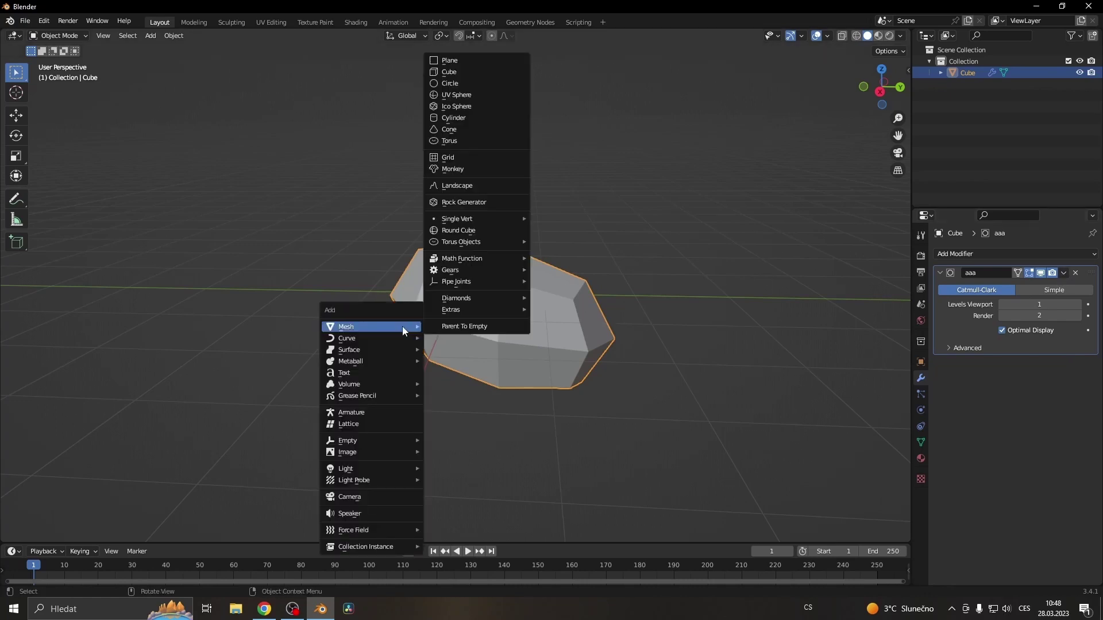
key(shift+a)
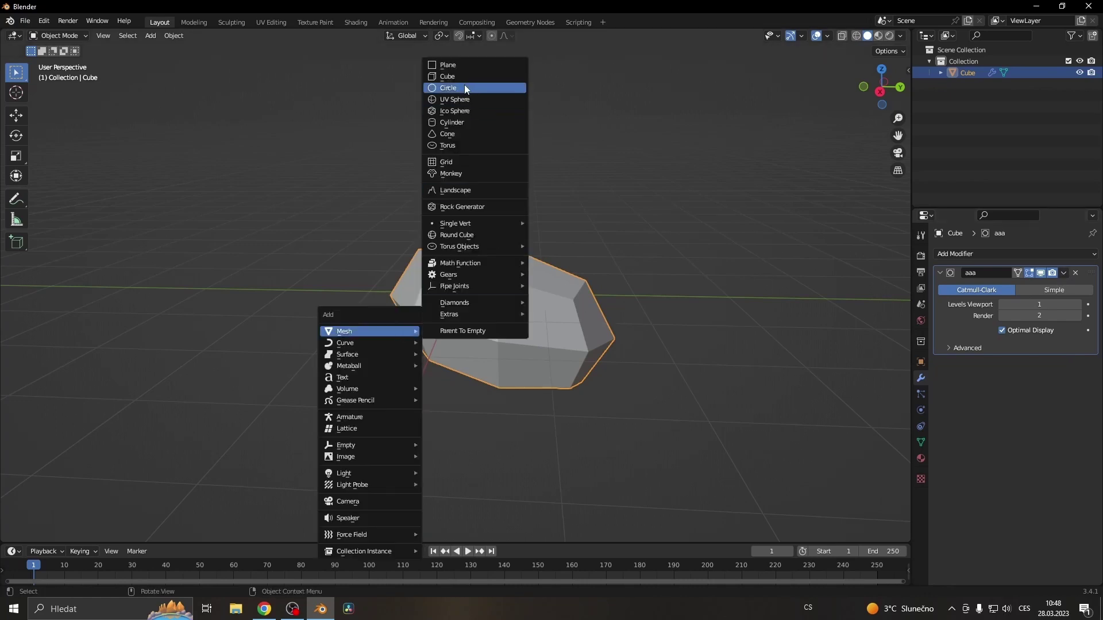
click(460, 77)
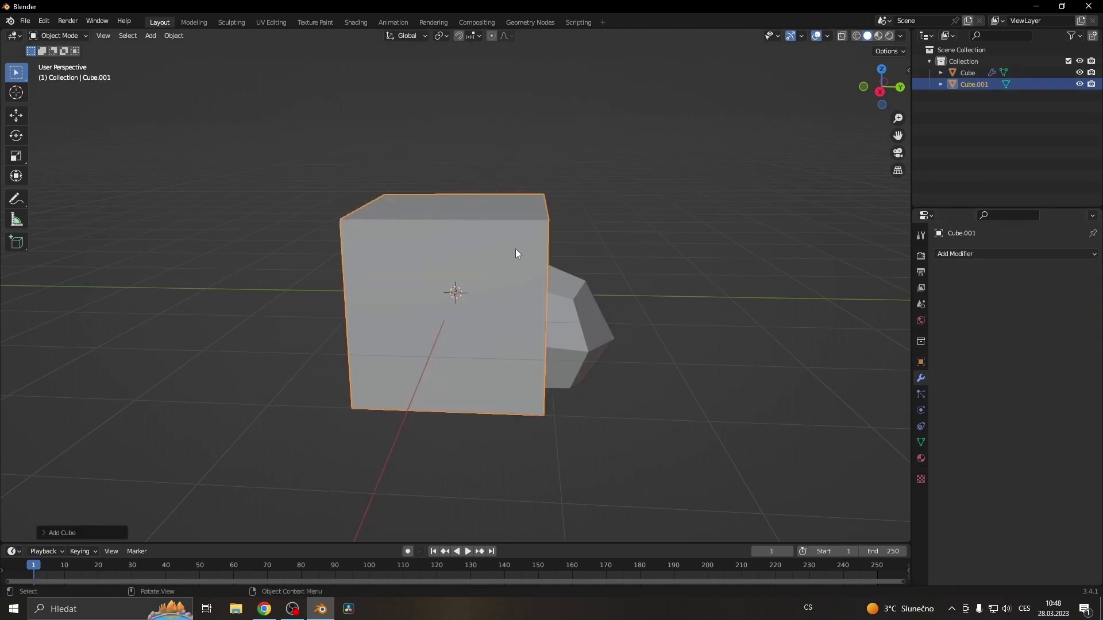
click(16, 115)
drag(502, 293, 266, 306)
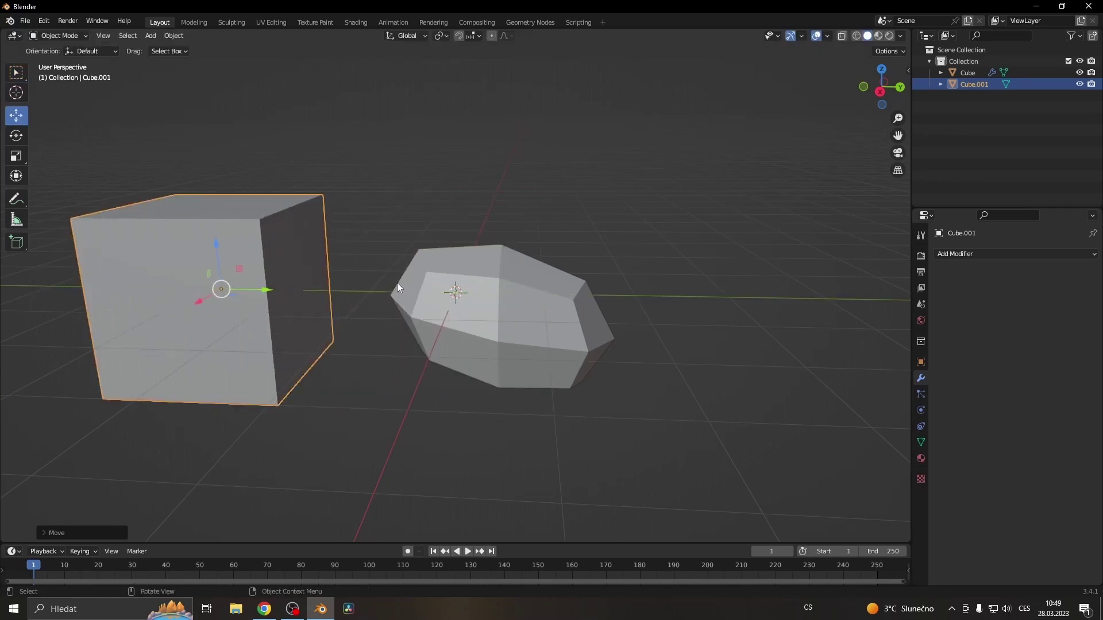
click(463, 306)
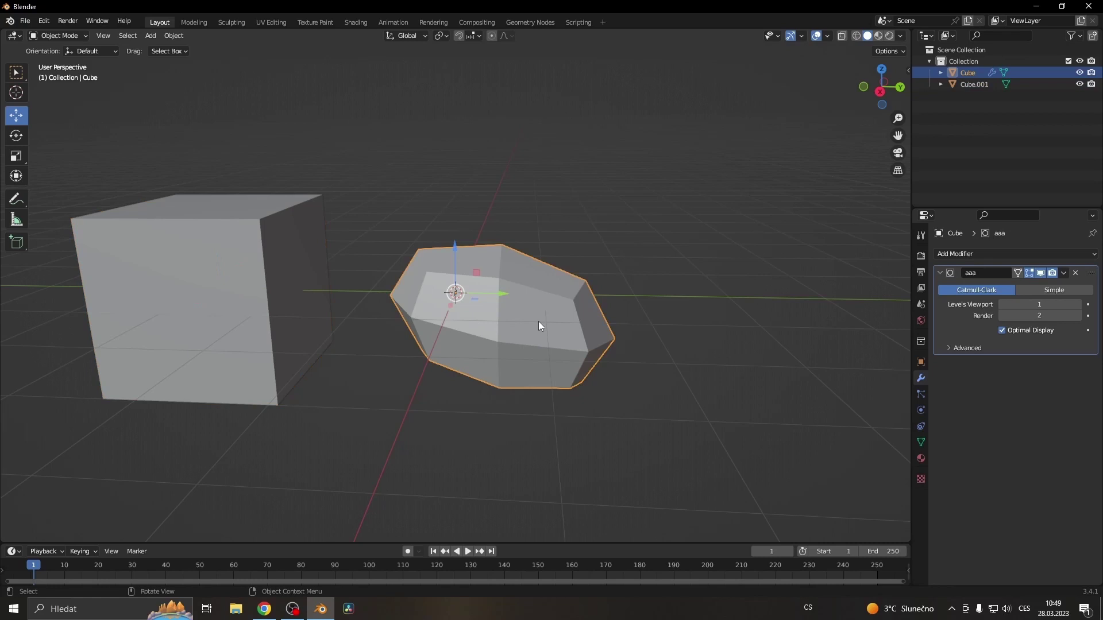
click(209, 327)
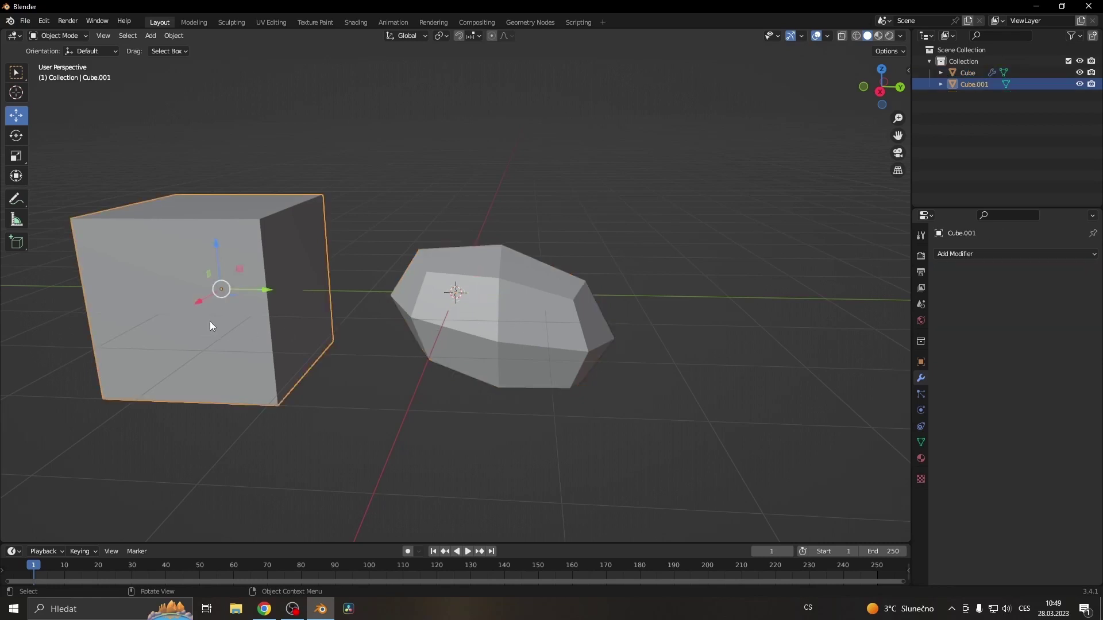
shift+click(528, 298)
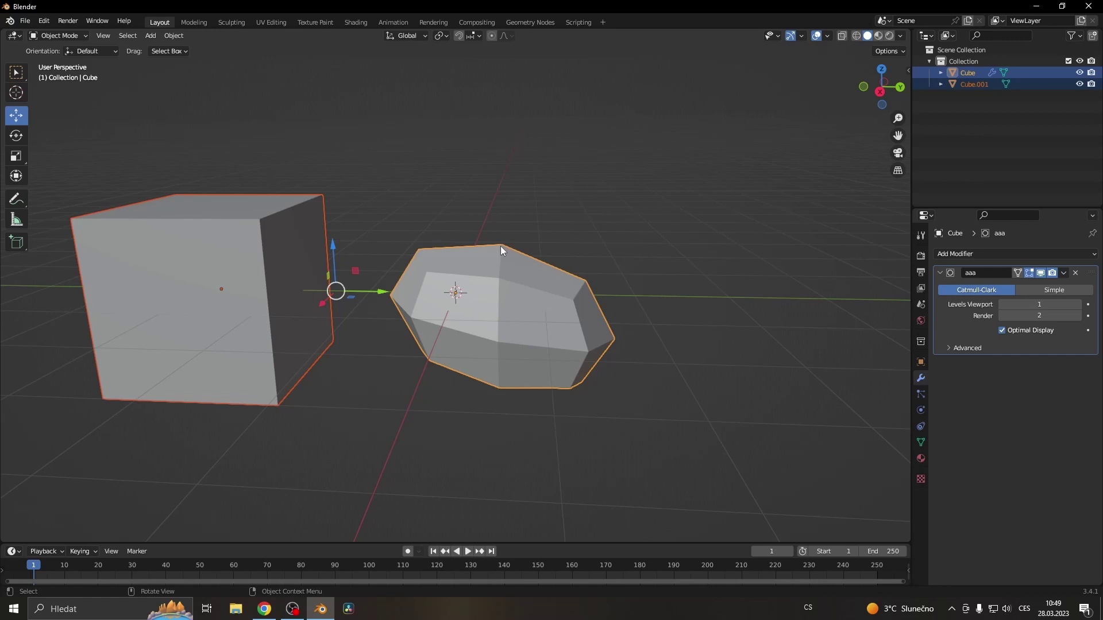
Copy the rock's Subdivision to Cube.001 via Copy to Selected, undo, then use Ctrl+L Copy Modifiers.
click(1066, 272)
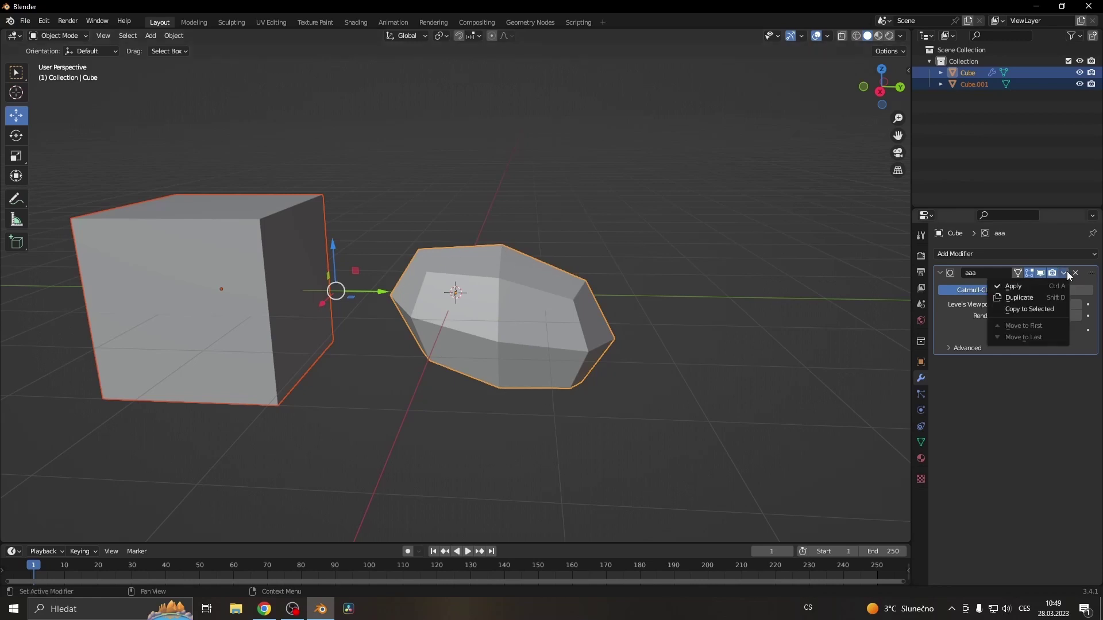
click(1034, 310)
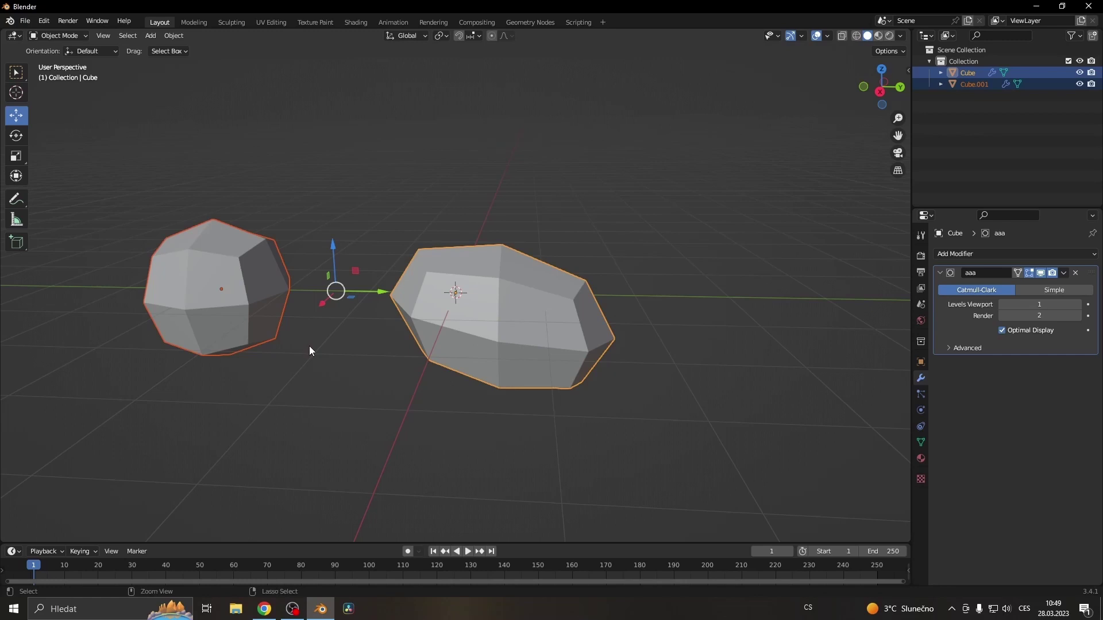
key(ctrl+z)
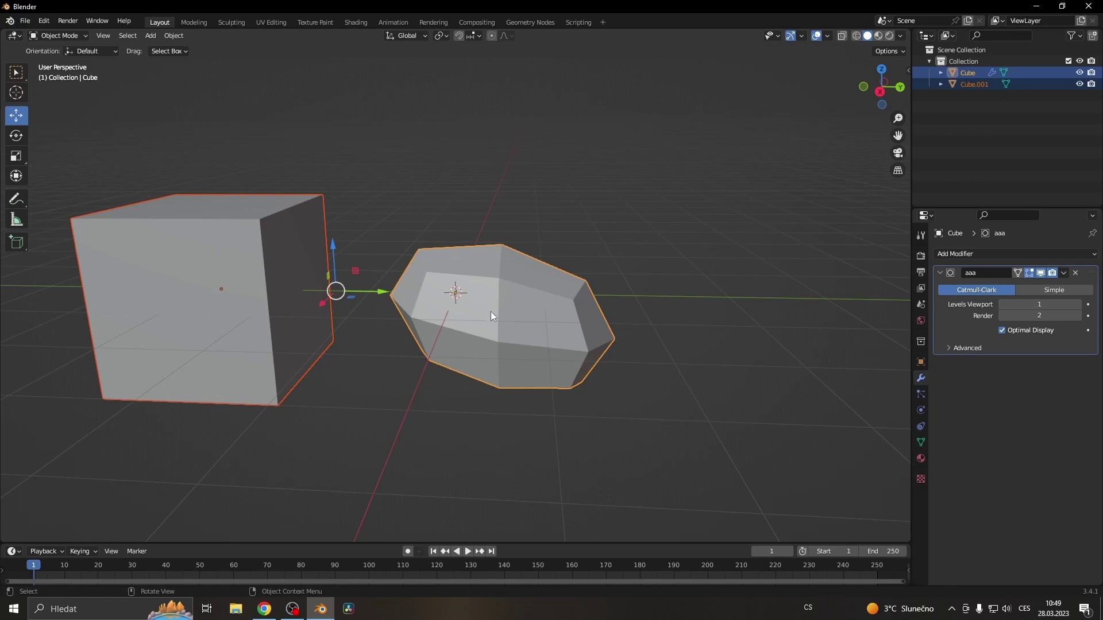
key(ctrl+l)
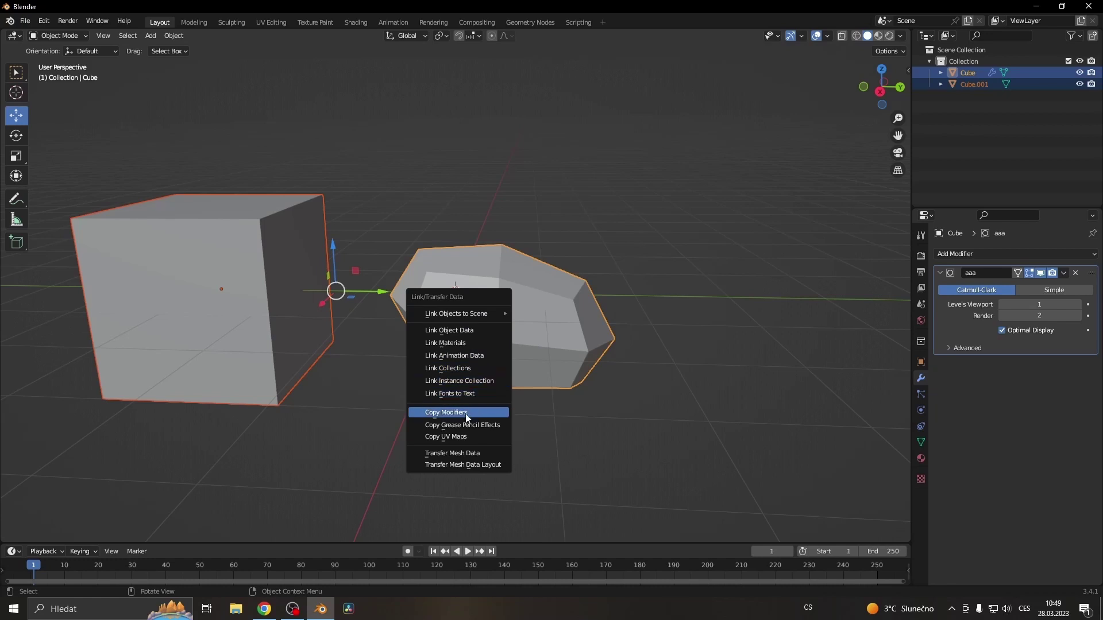
click(445, 413)
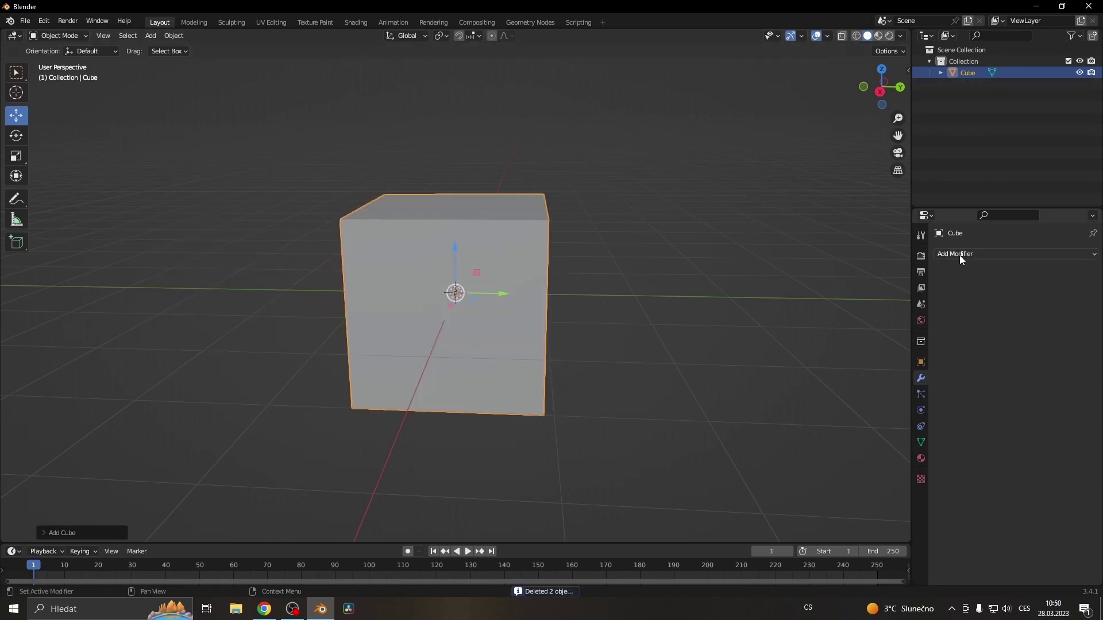
Add Subdivision Surface and Bevel (0.1 m, 1 segment) modifiers, then drag Bevel above Subdivision.
click(959, 255)
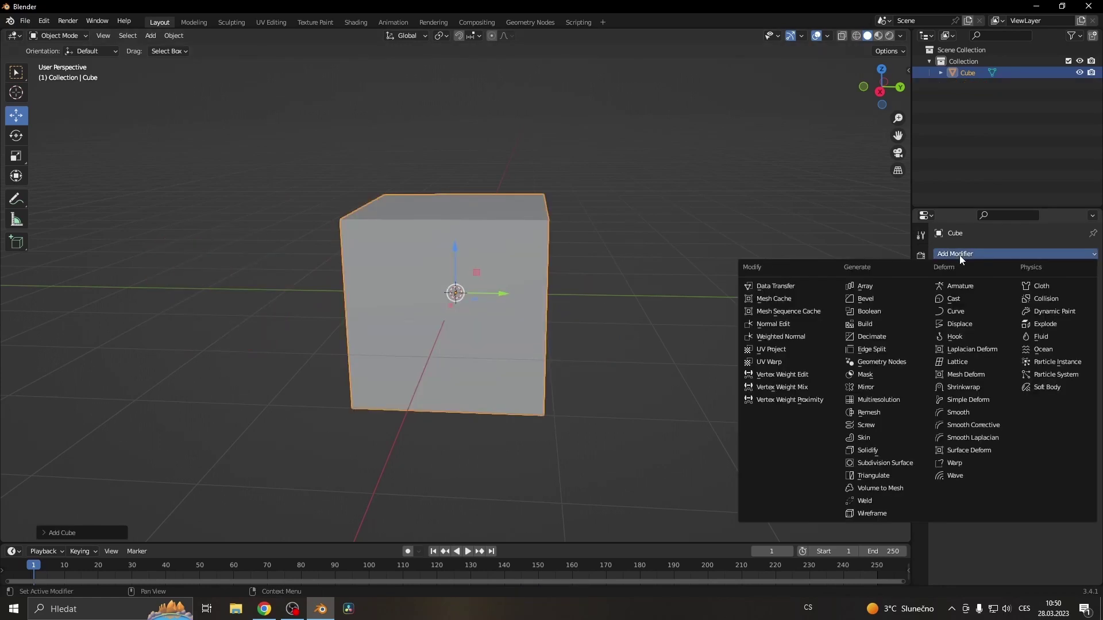
click(885, 463)
click(1047, 254)
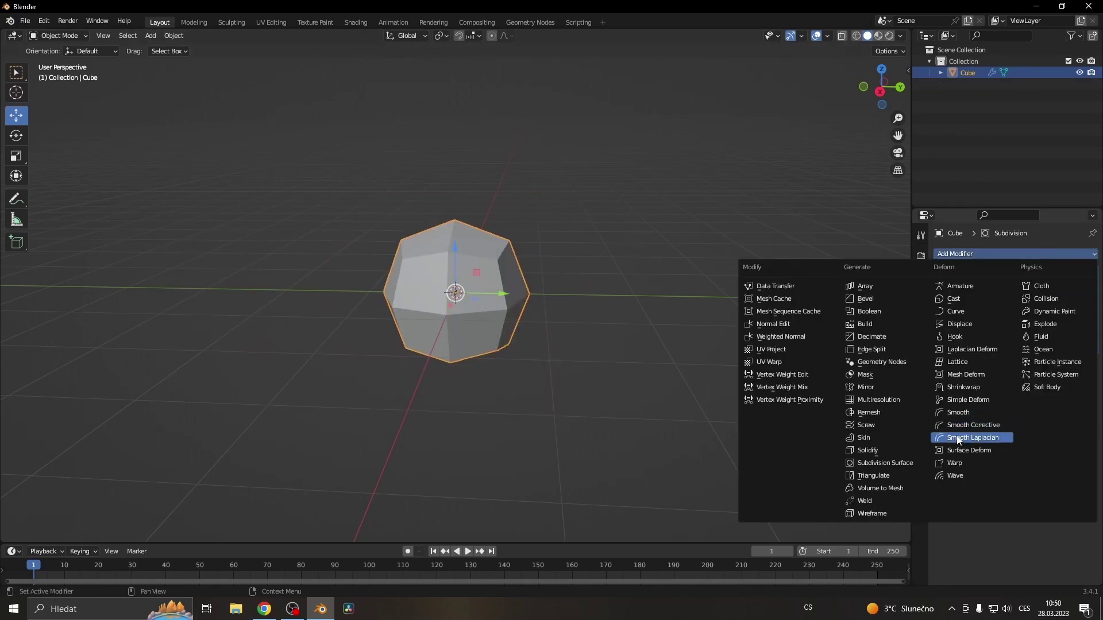
click(880, 301)
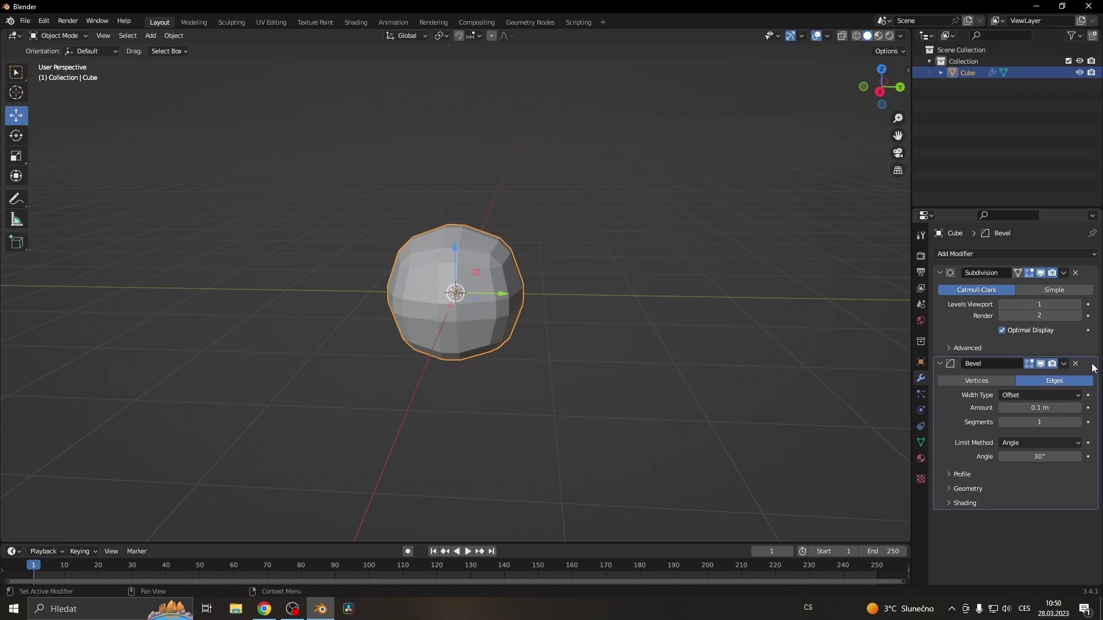
drag(1097, 368, 1100, 280)
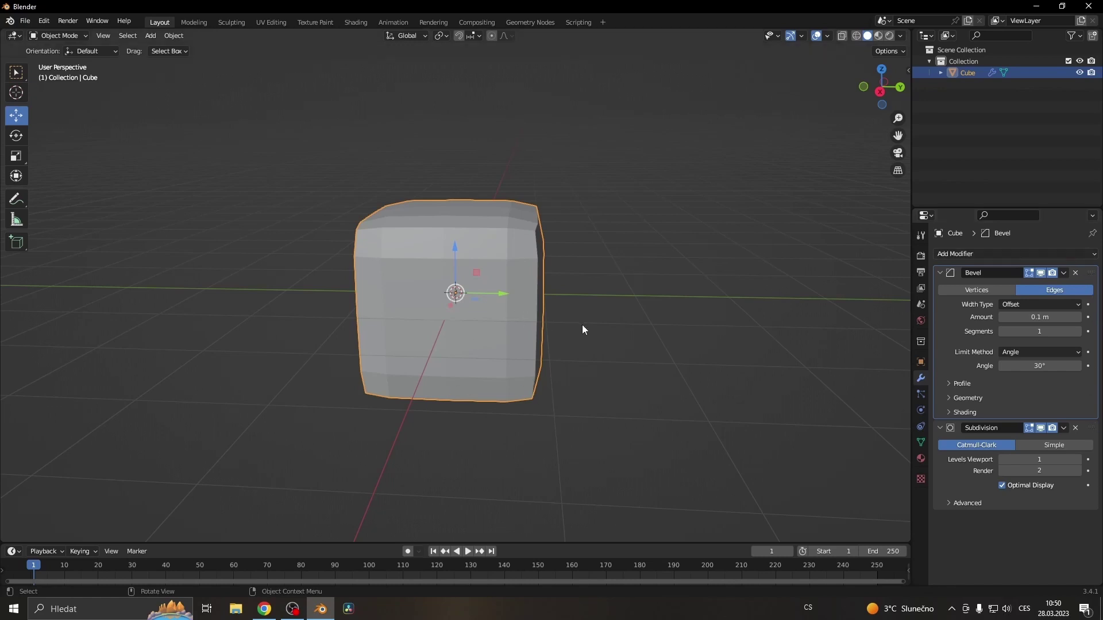
mouse_move(1091, 273)
mouse_down()
mouse_move(1096, 421)
mouse_move(1086, 416)
mouse_up()
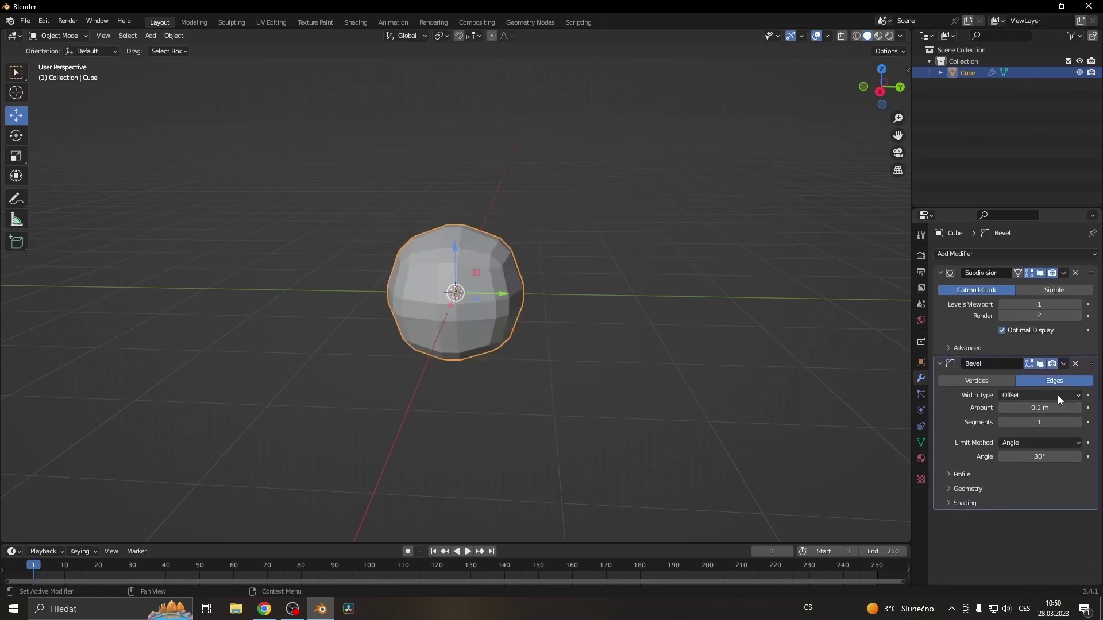
click(954, 332)
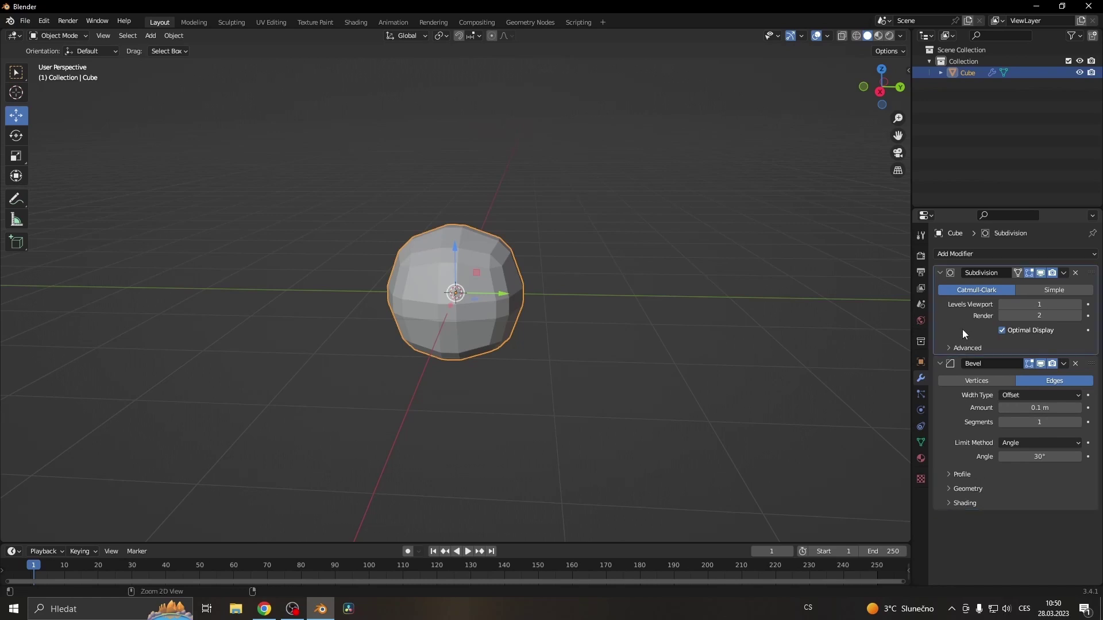
key(ctrl+a)
key(ctrl+a)
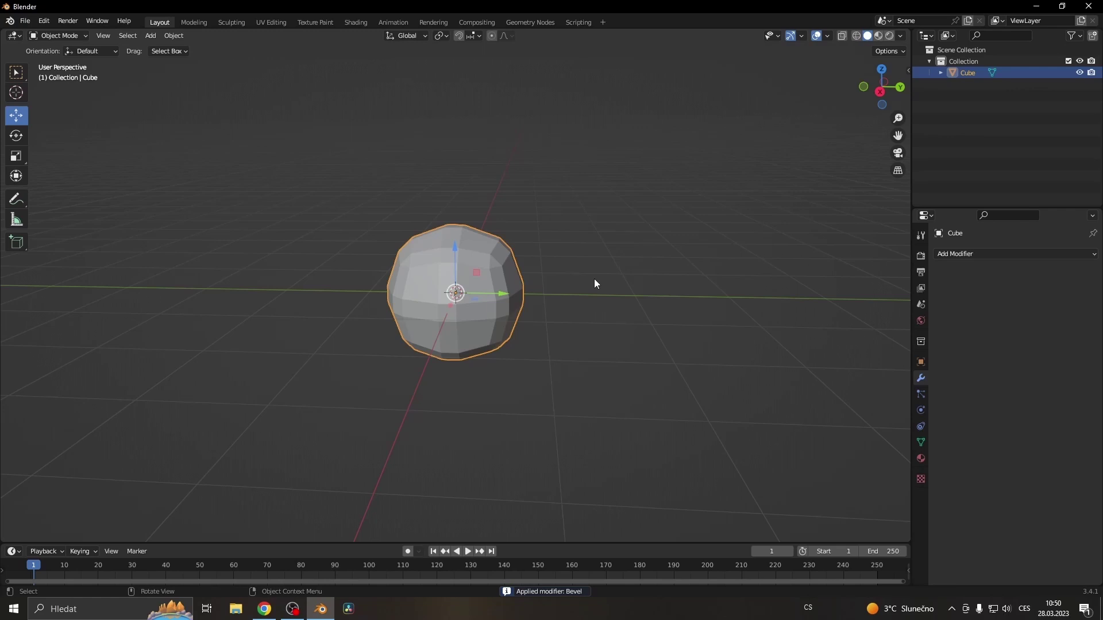
key(ctrl+z)
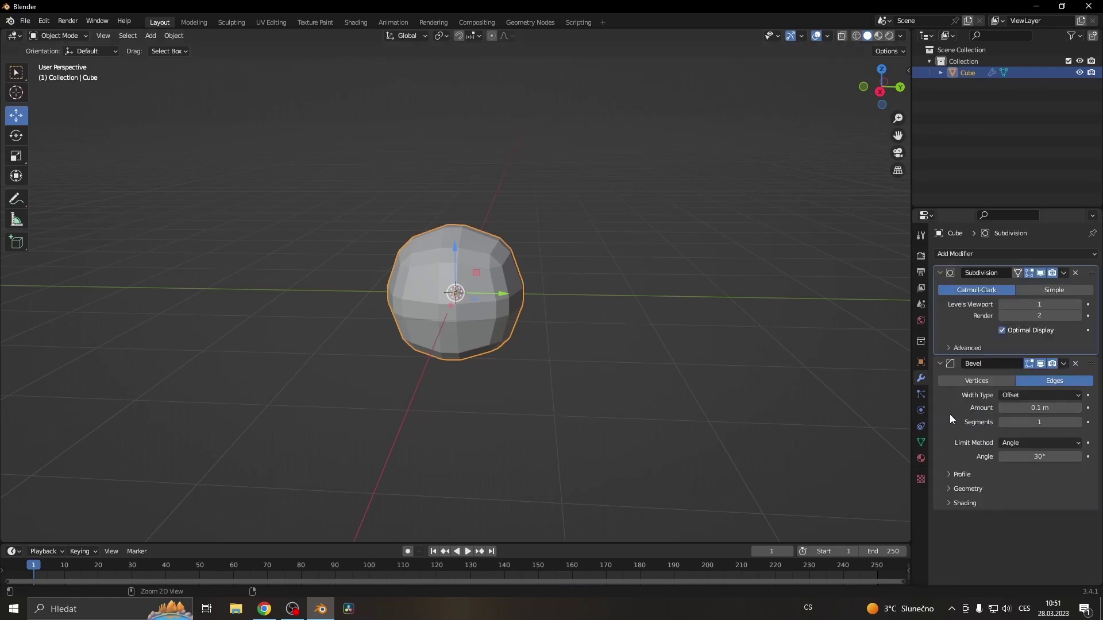
key(ctrl+a)
key(ctrl+a)
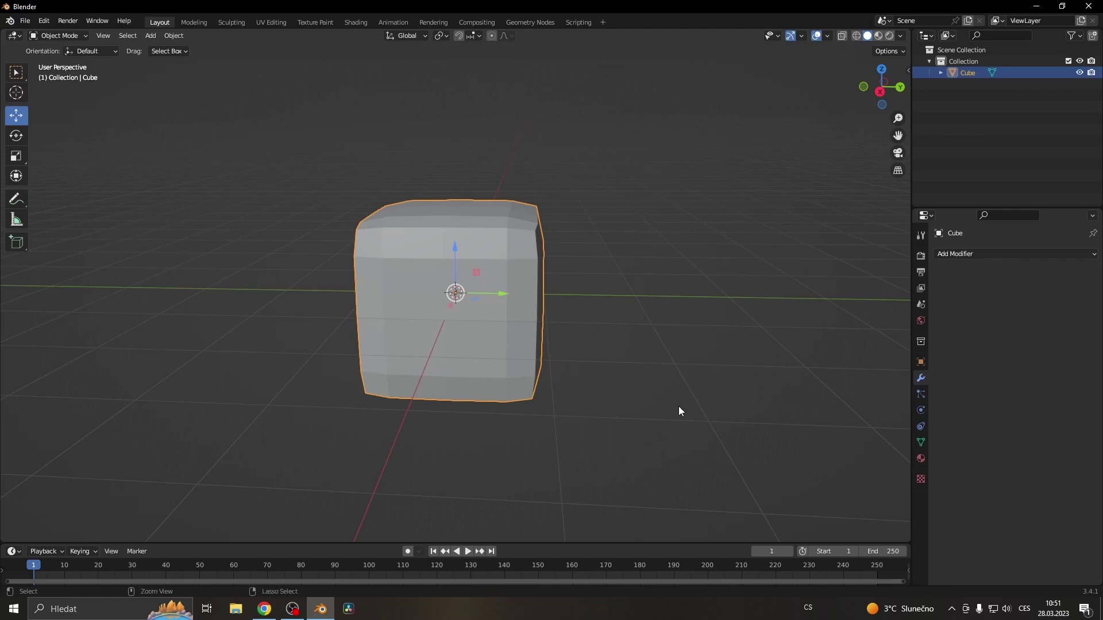
key(ctrl+z)
key(ctrl+z)
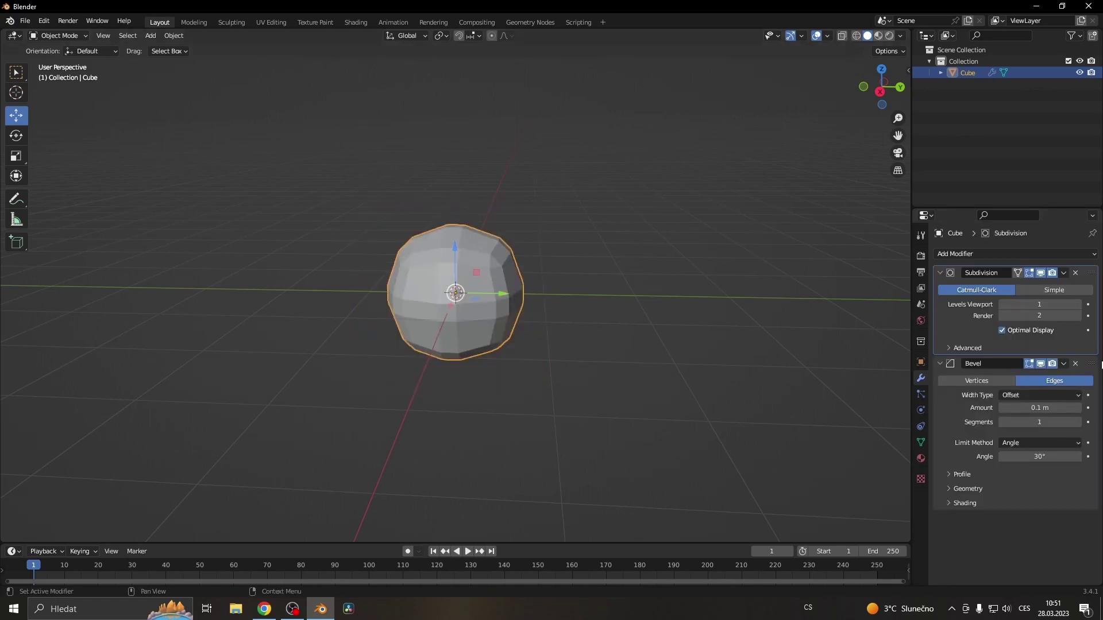
drag(1091, 364, 1080, 270)
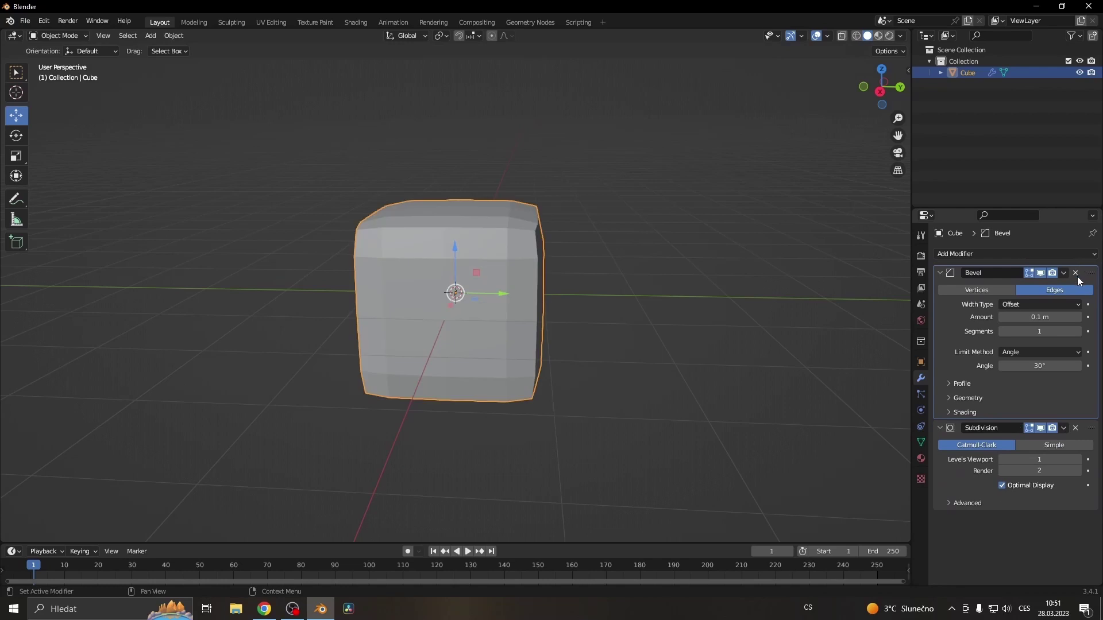